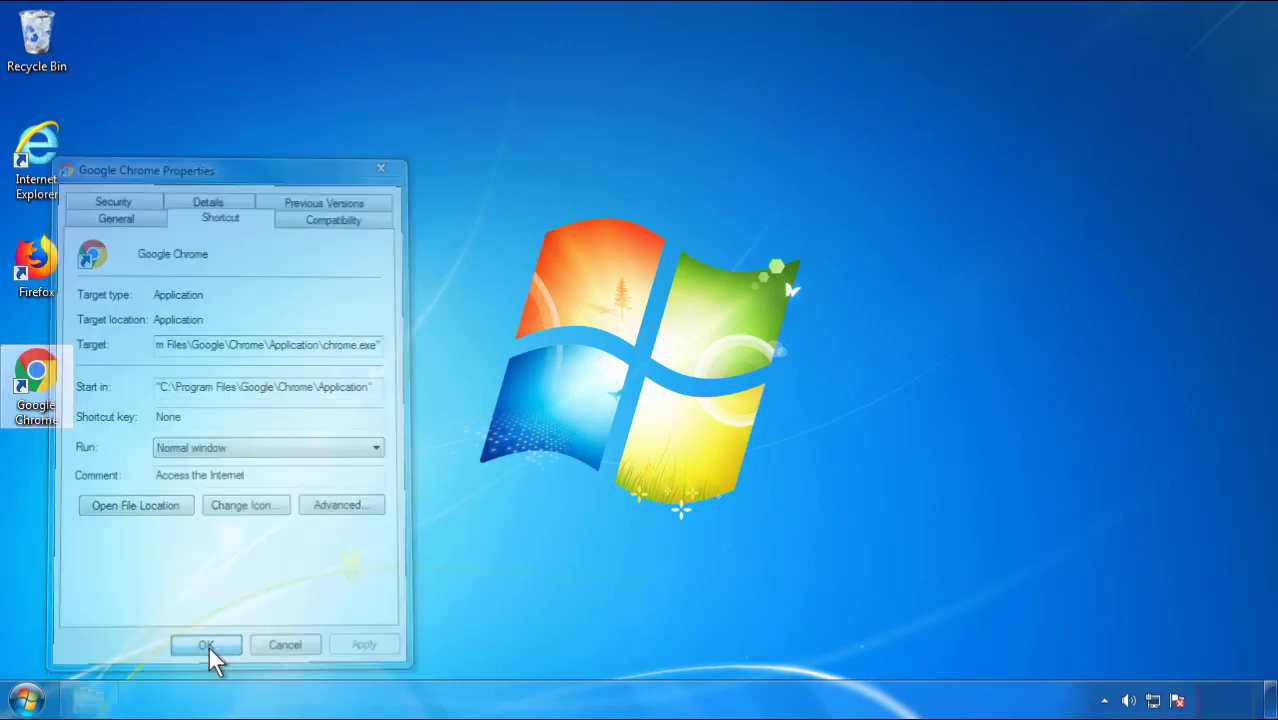
Step: Close the Google Chrome shortcut's Properties dialog and bring up the Start menu
left_click(28, 700)
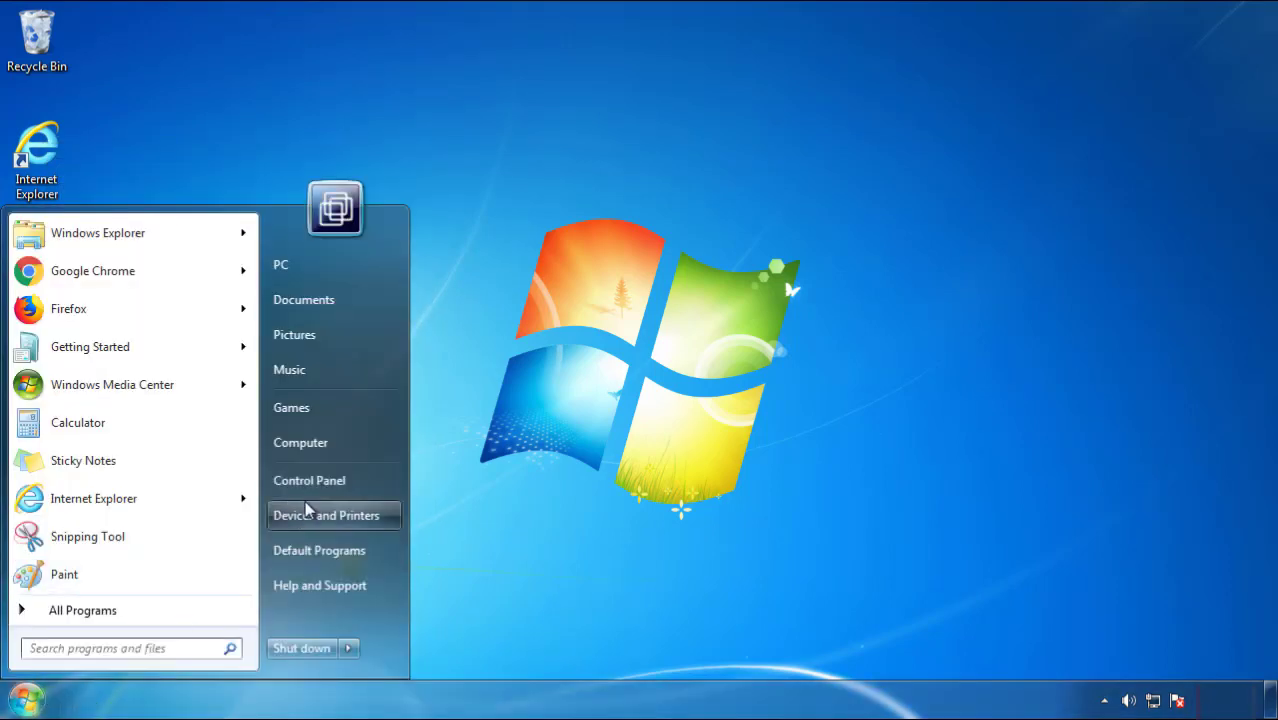
Step: Open Control Panel's Uninstall a program list, sorted with the most recently installed first
left_click(320, 477)
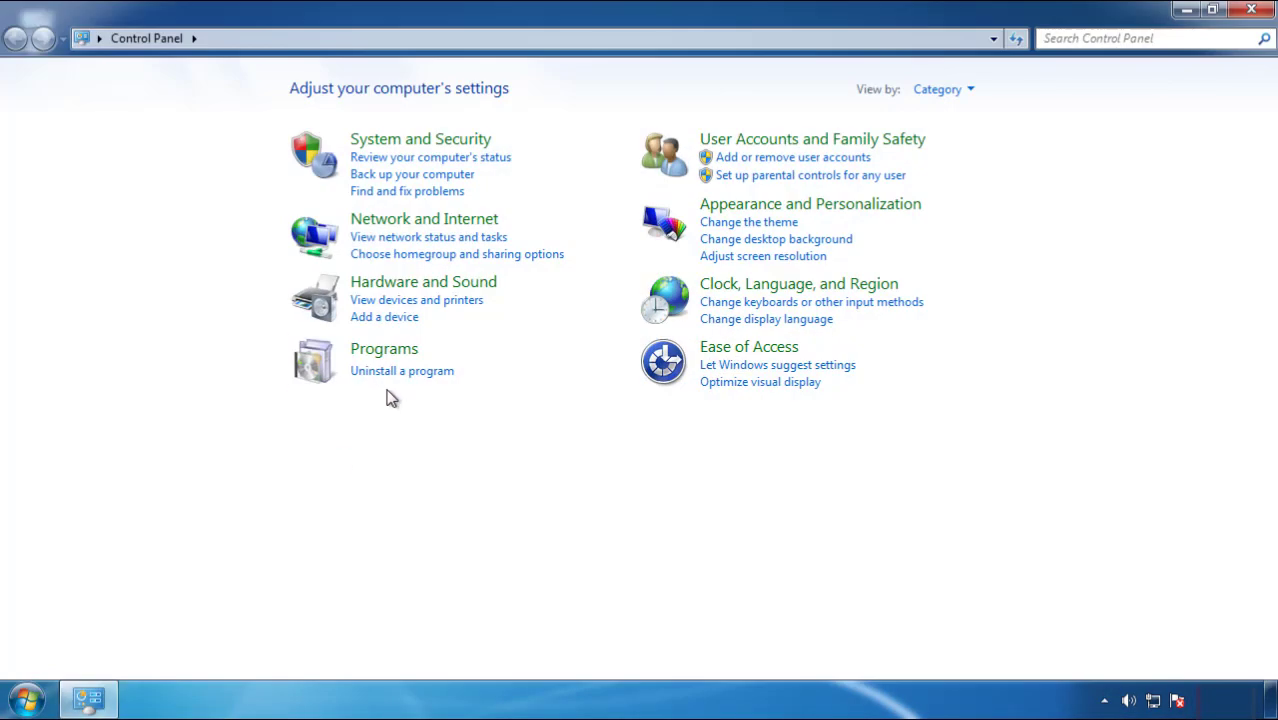
left_click(398, 373)
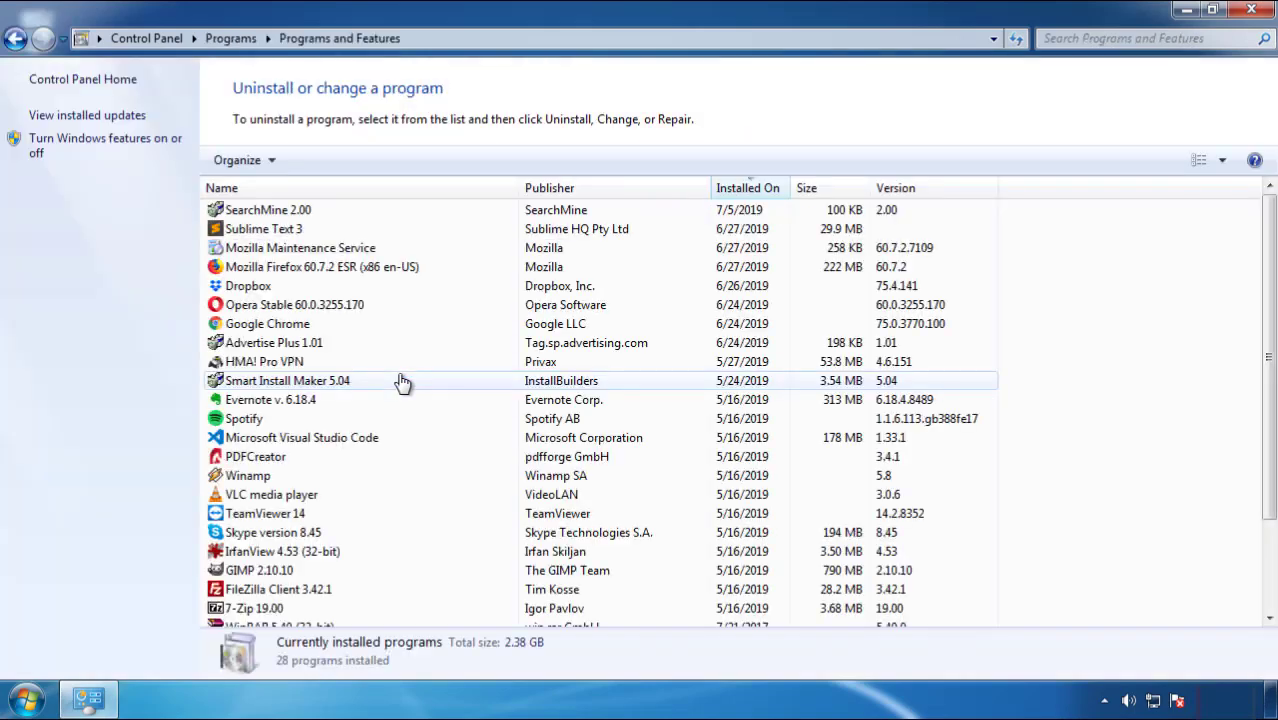
left_click(749, 189)
left_click(741, 190)
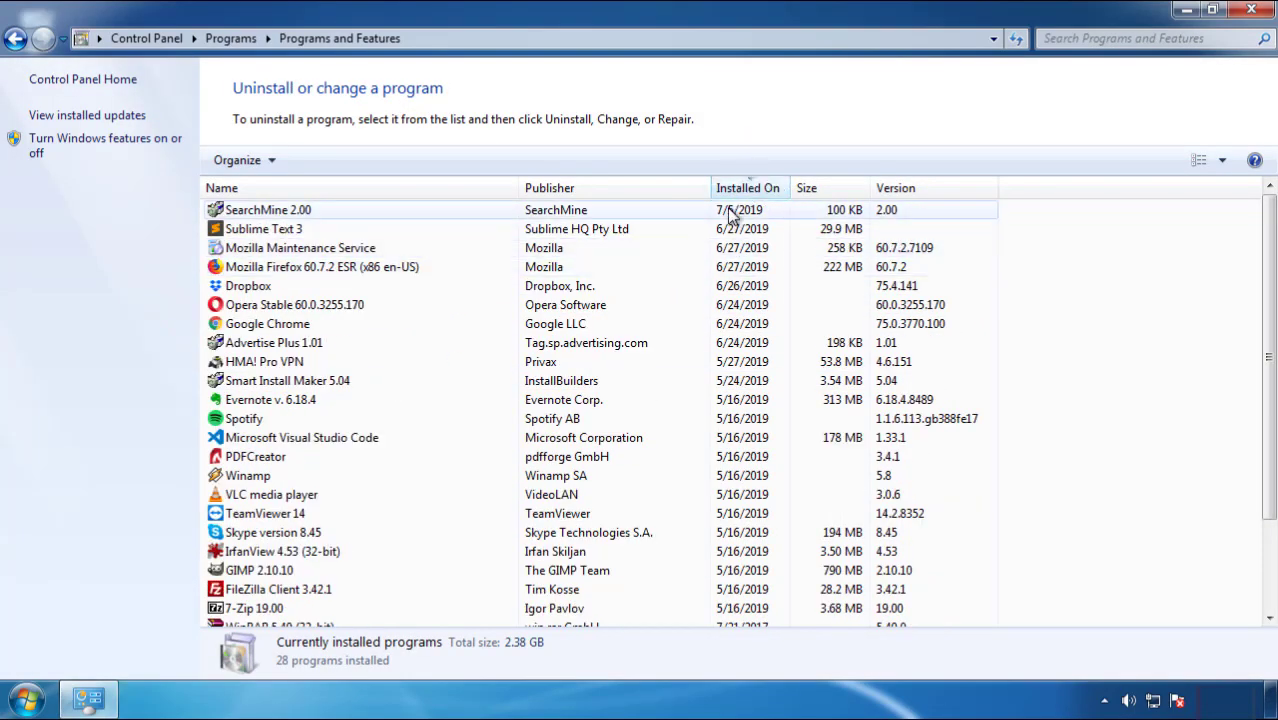
Step: Uninstall SearchMine 2.00 through its uninstaller and close Programs and Features
left_click(268, 214)
left_click(322, 162)
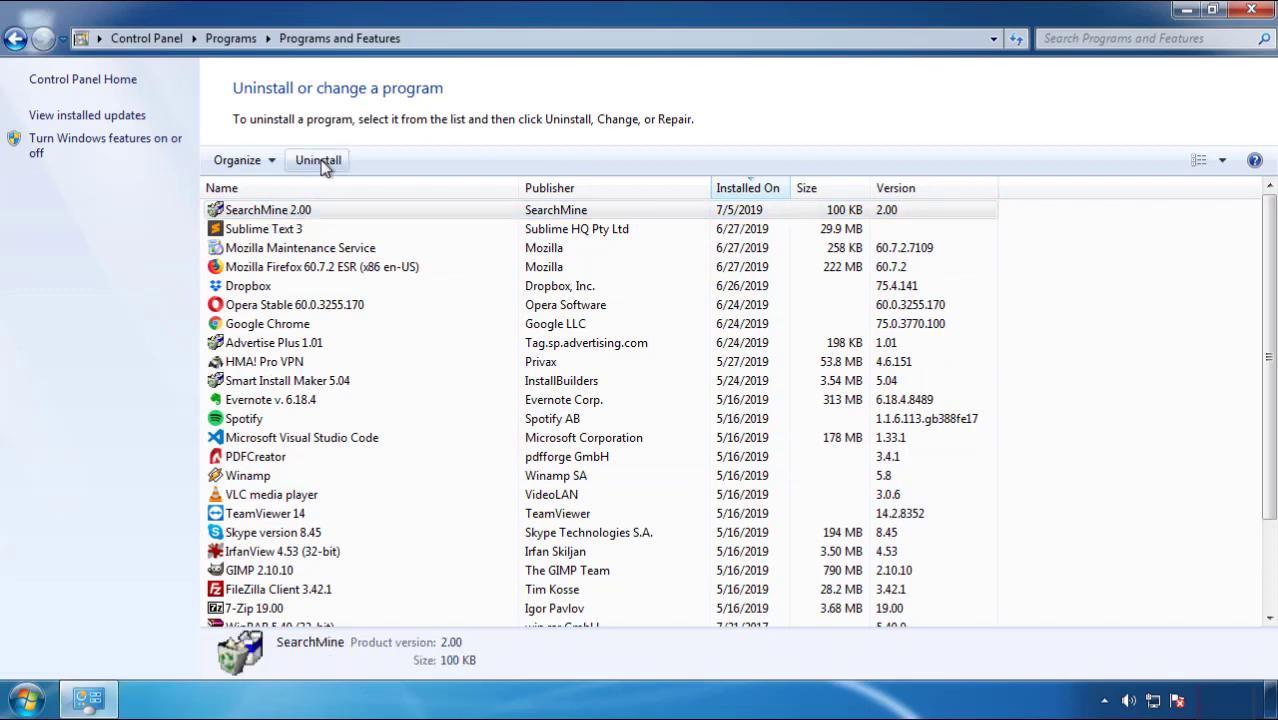
left_click(748, 531)
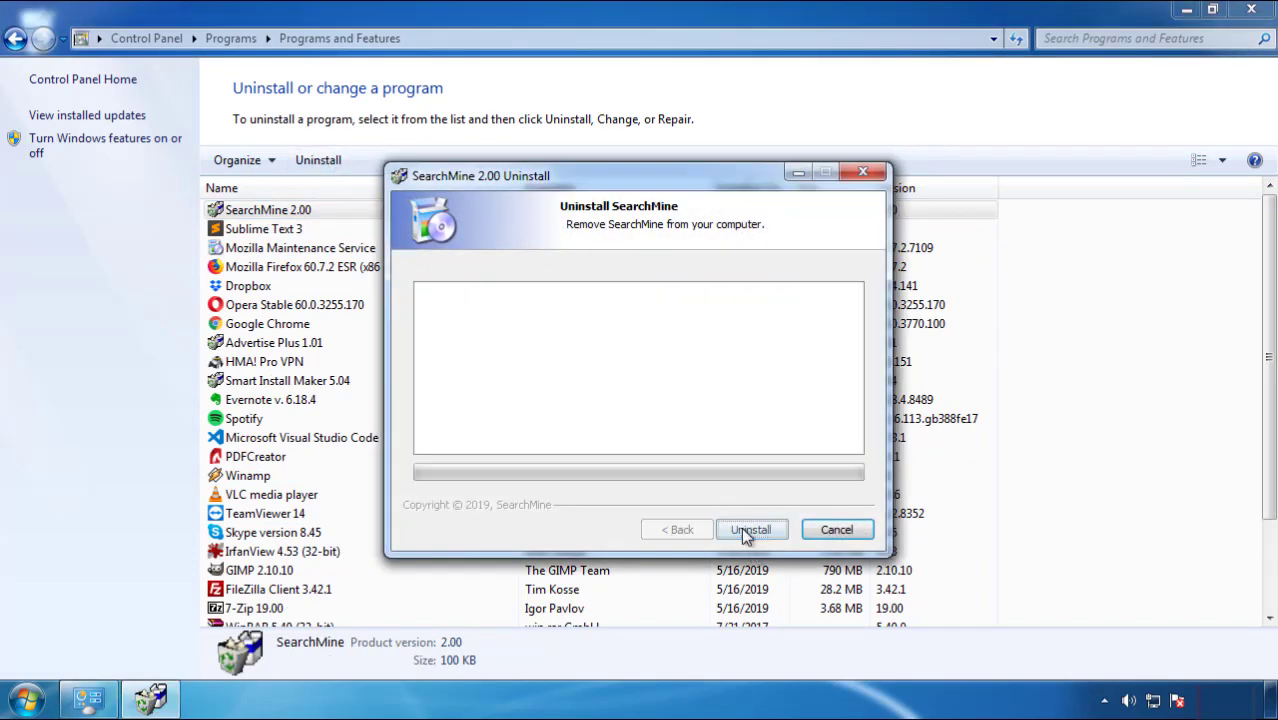
left_click(744, 529)
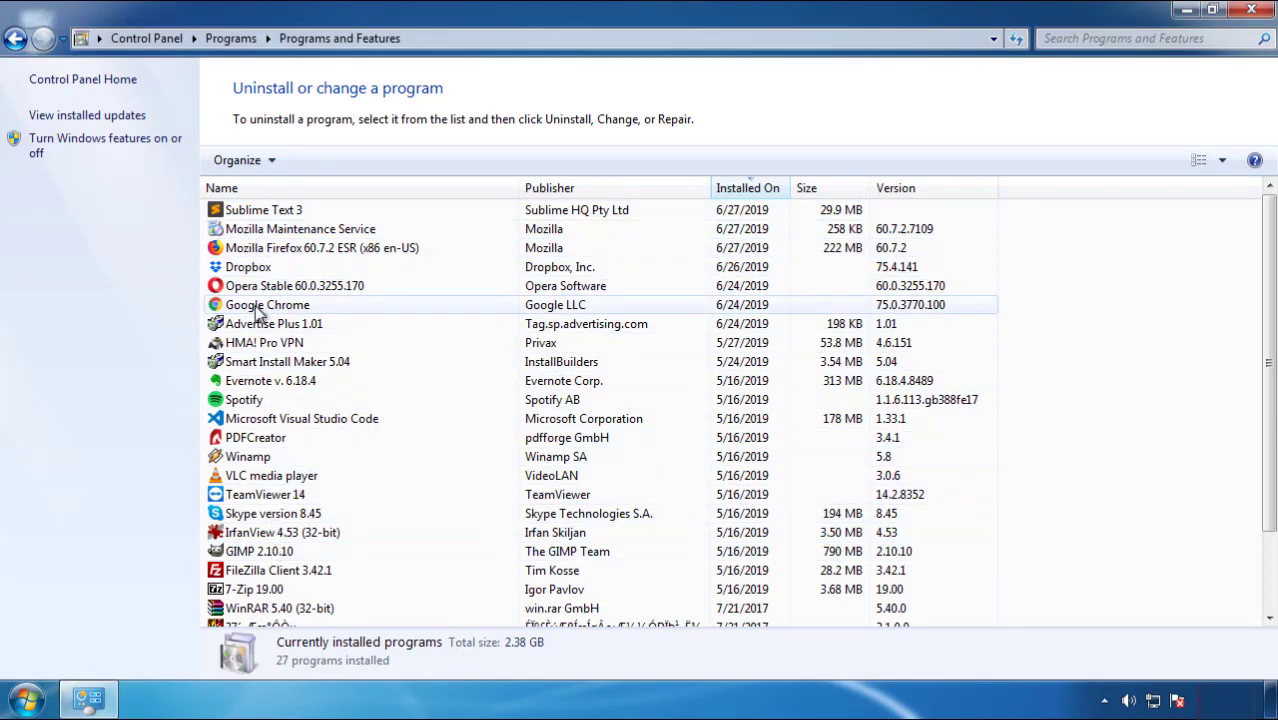
left_click(1253, 12)
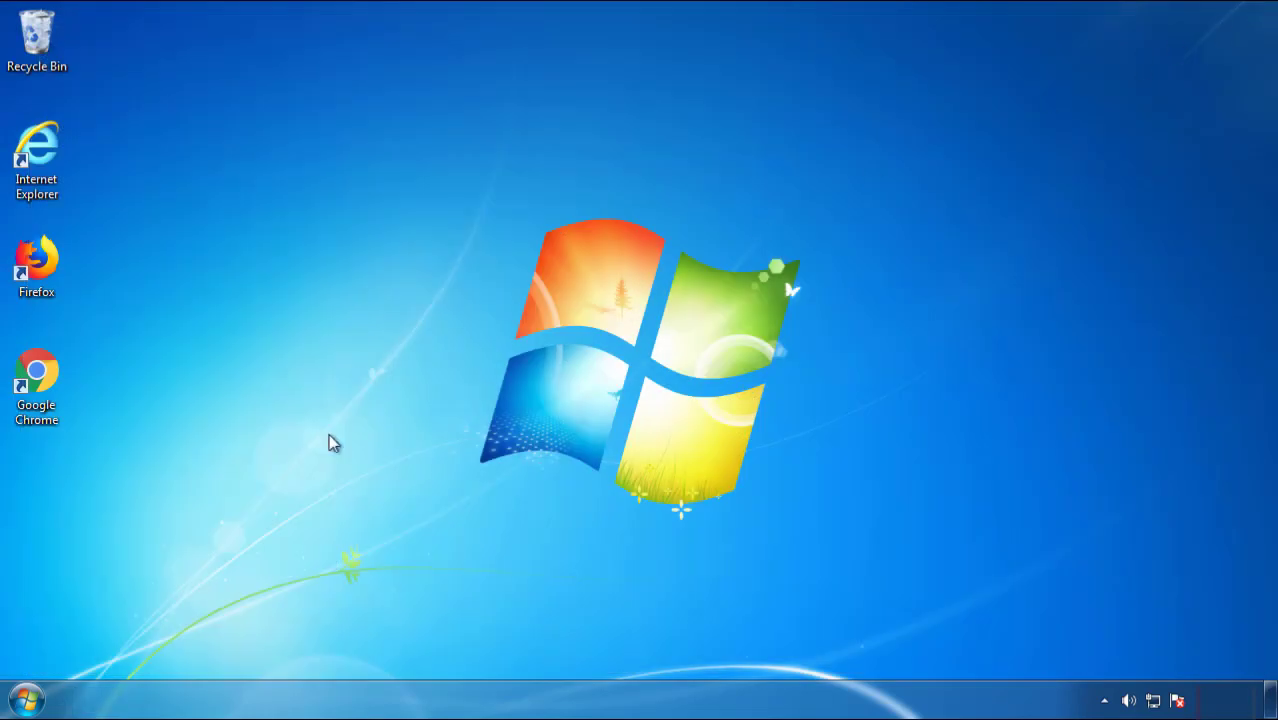
Step: Restart Windows and pick Safe Mode from the Advanced Boot Options
left_click(24, 702)
left_click(347, 650)
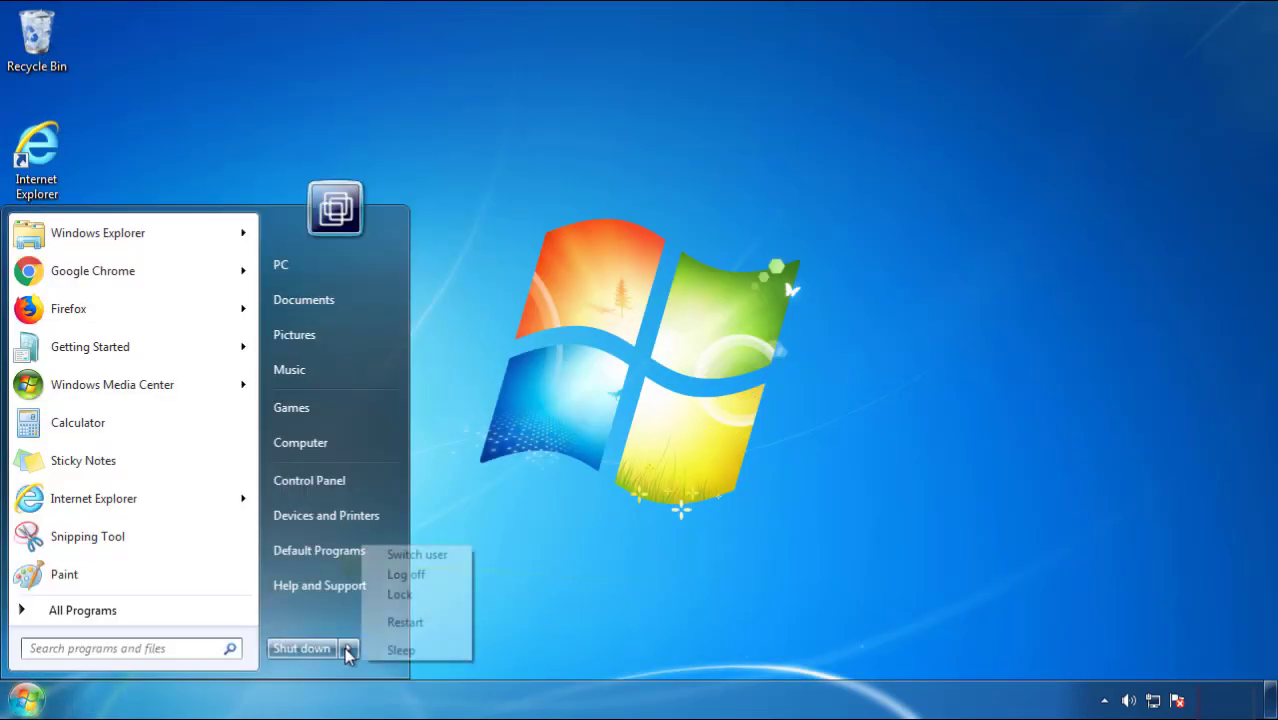
left_click(405, 622)
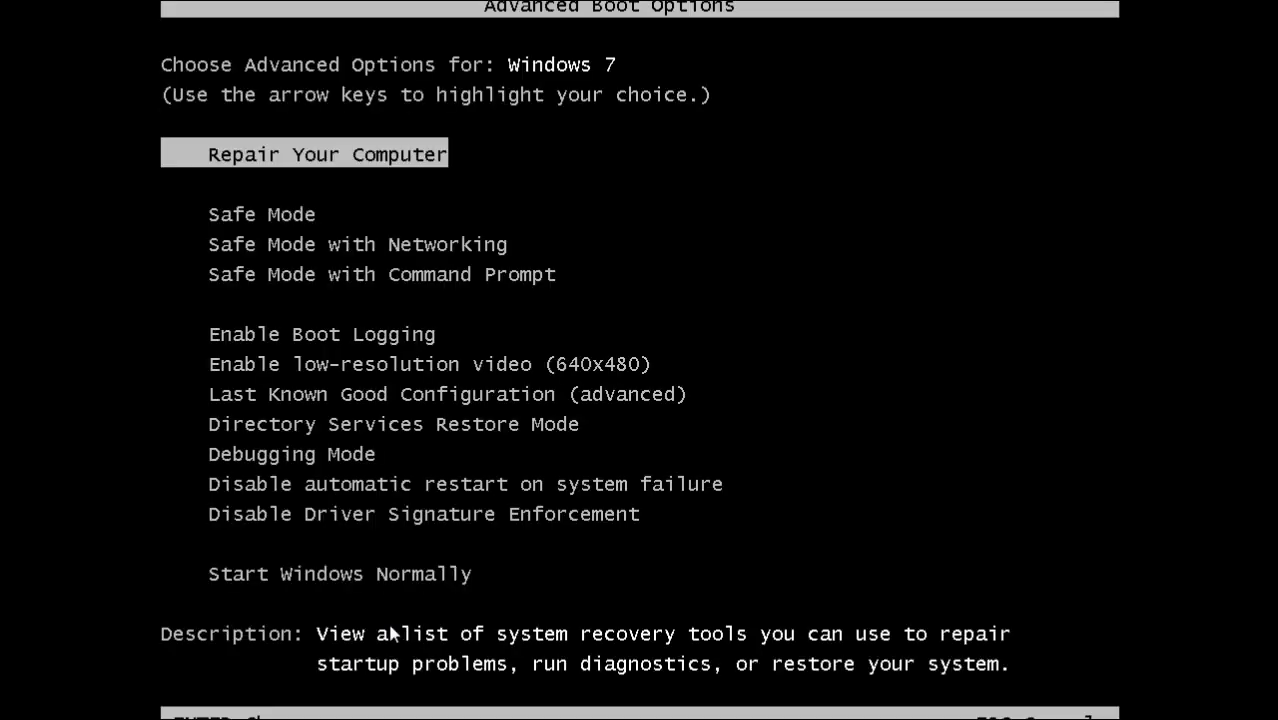
key("Down")
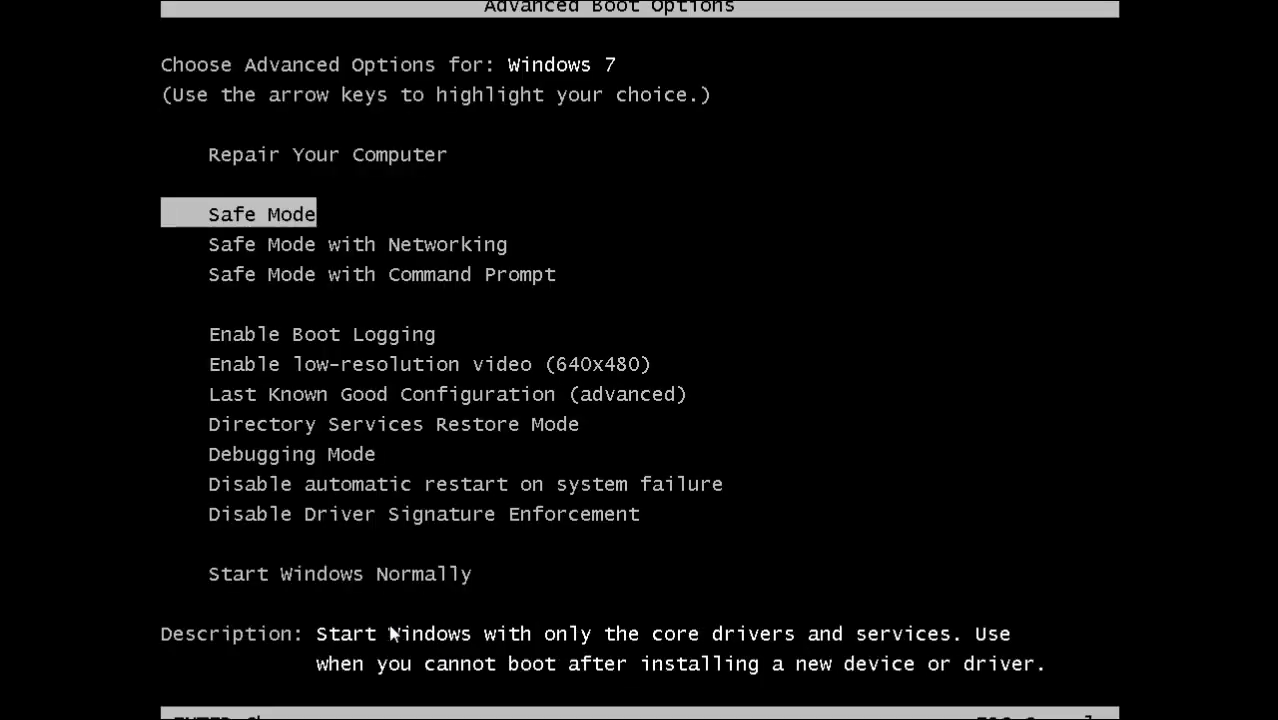
key("Return")
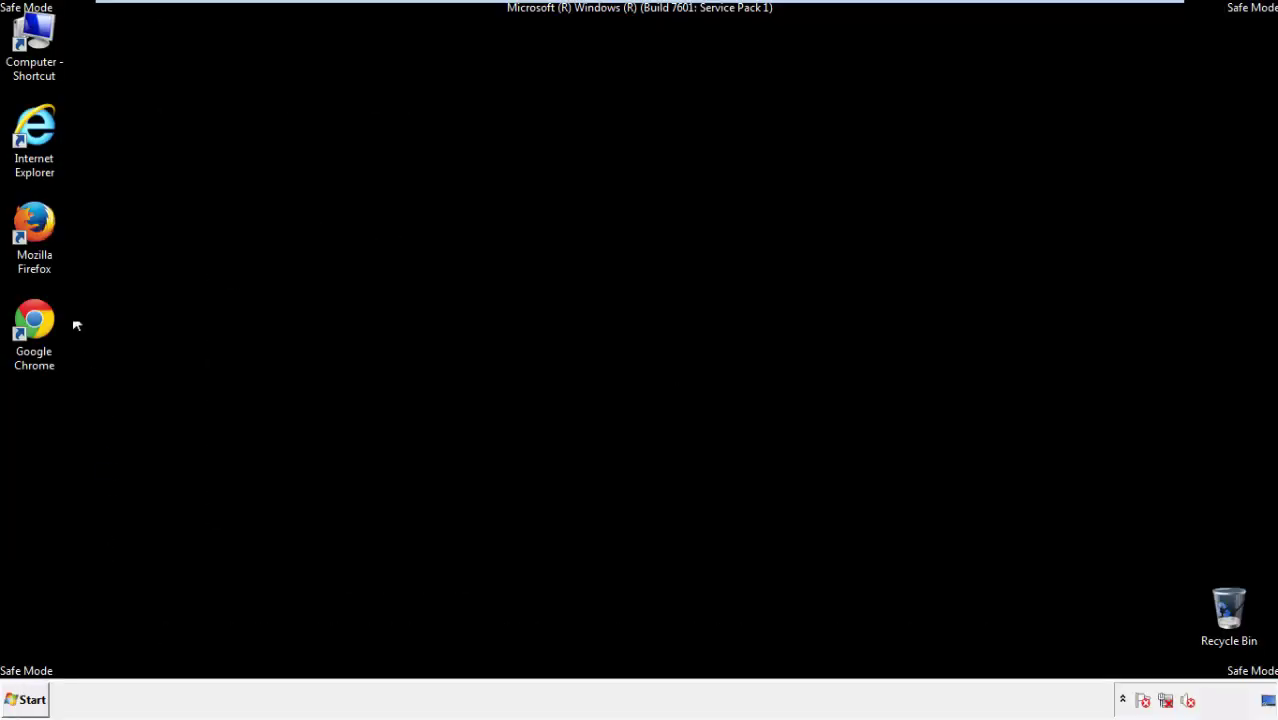
Step: Launch Firefox, decline the default-browser prompt, and make sure the menu bar is visible
double_click(46, 232)
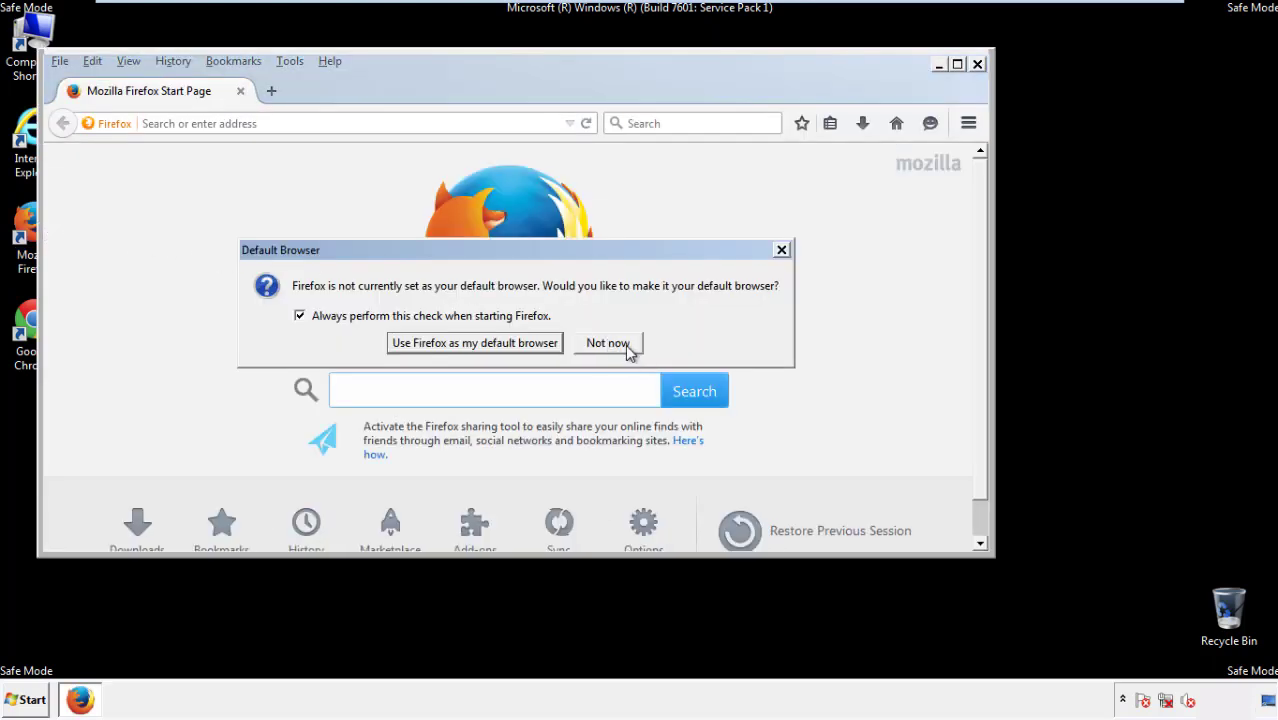
left_click(624, 343)
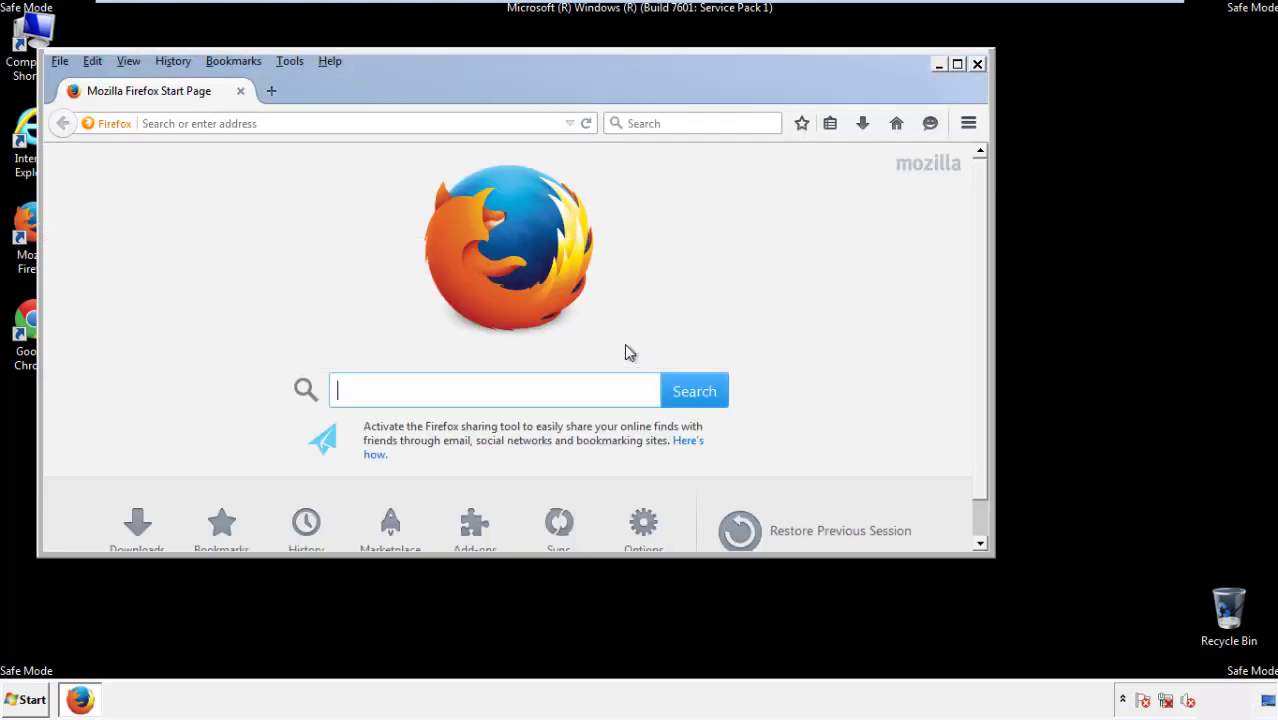
right_click(393, 88)
left_click(426, 150)
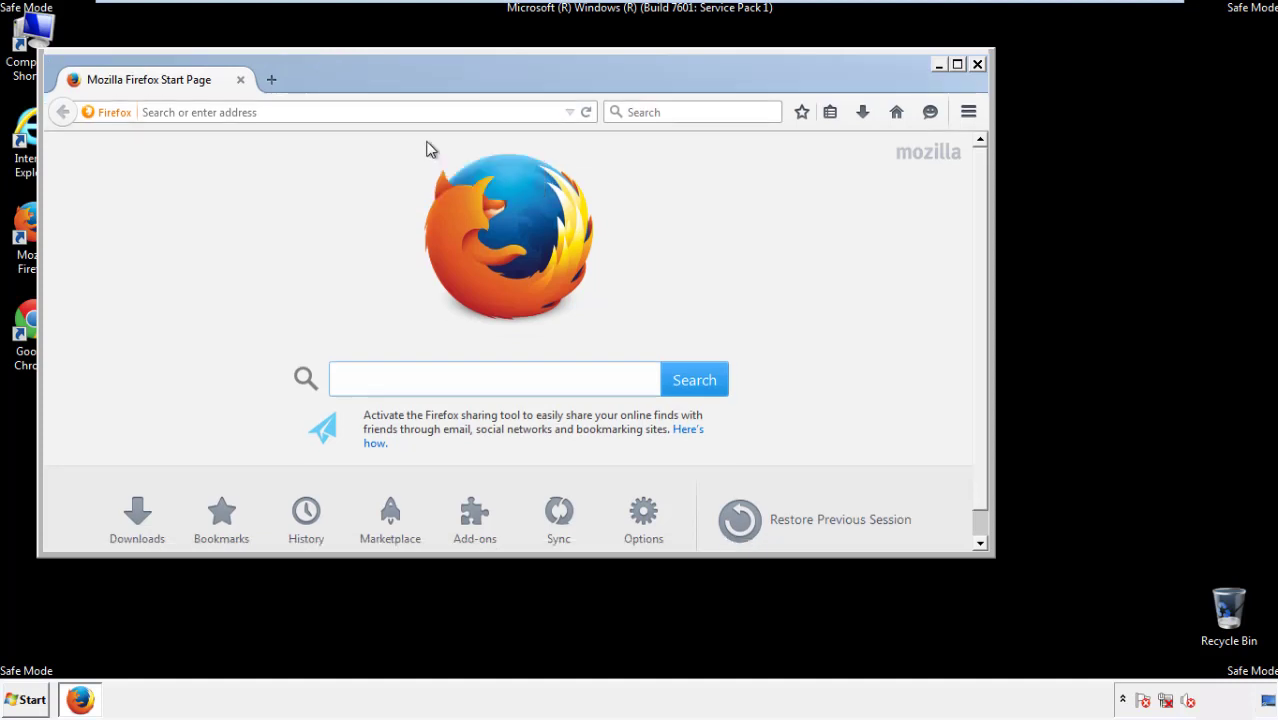
right_click(402, 85)
left_click(422, 152)
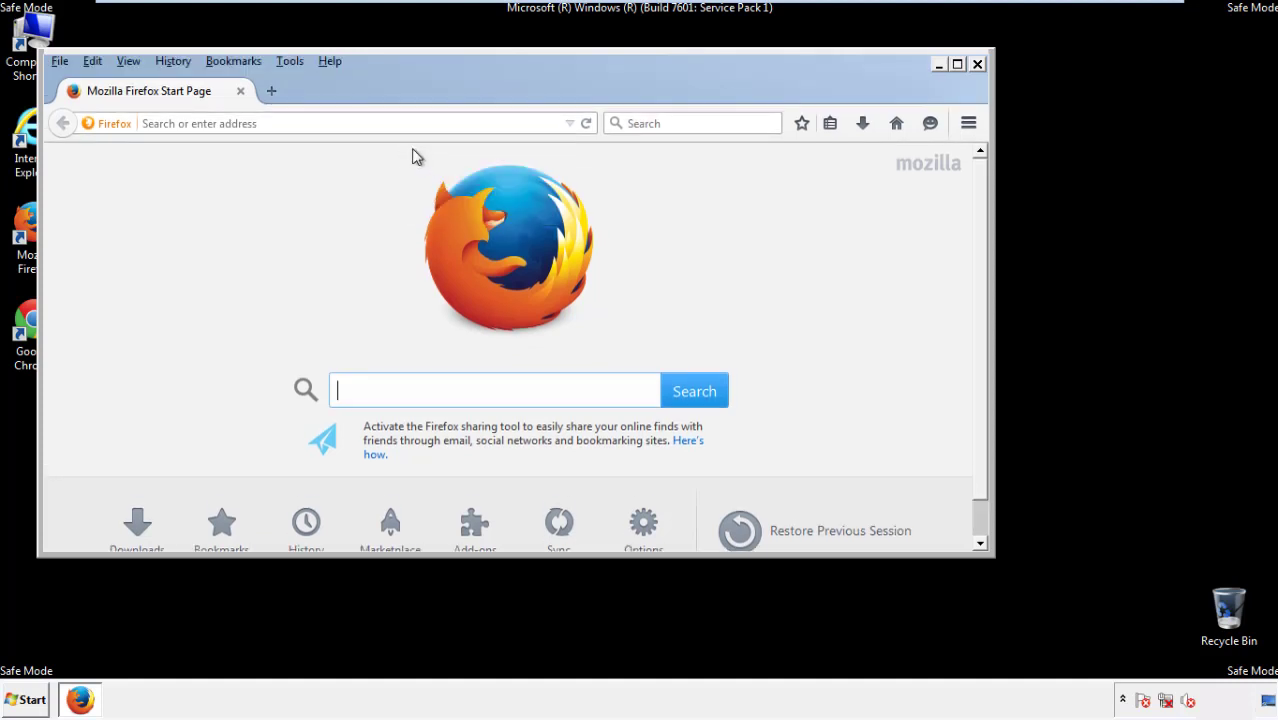
Step: Clear all Firefox history for the Everything range, including offline website data and site preferences
left_click(175, 63)
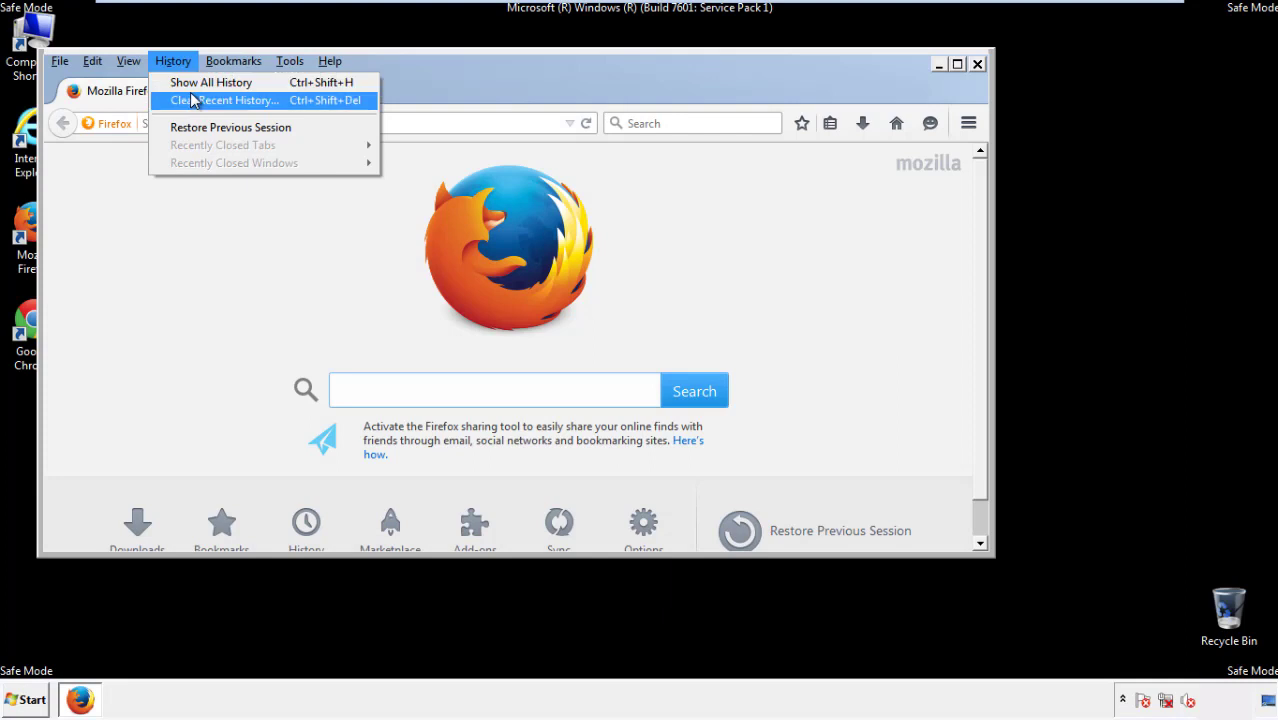
left_click(193, 100)
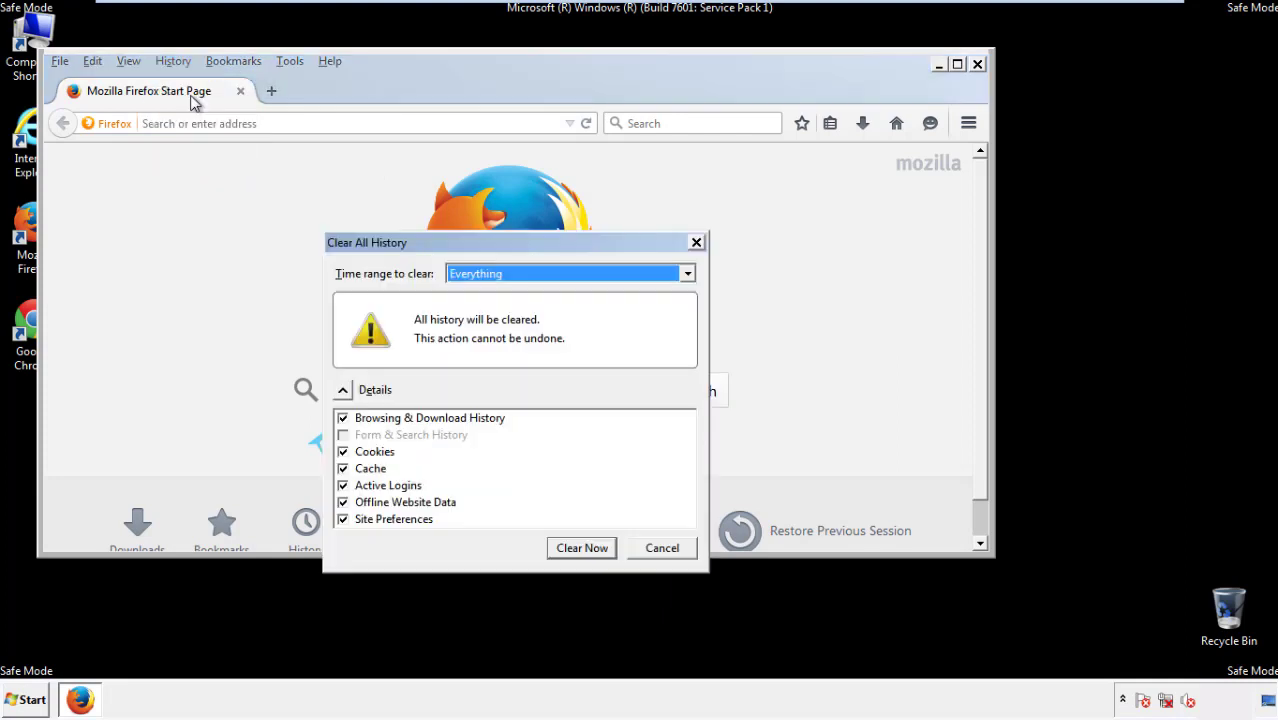
left_click(475, 276)
left_click(480, 375)
left_click(343, 502)
left_click(343, 502)
left_click(343, 522)
left_click(343, 522)
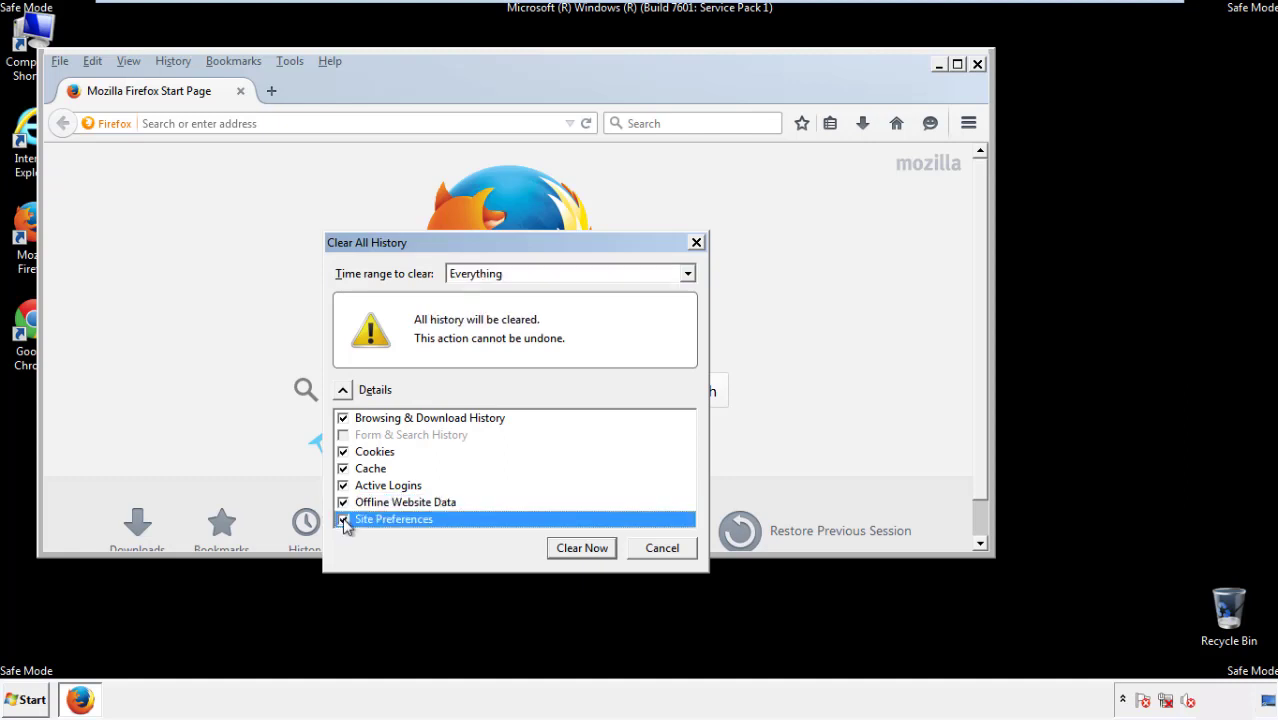
left_click(580, 548)
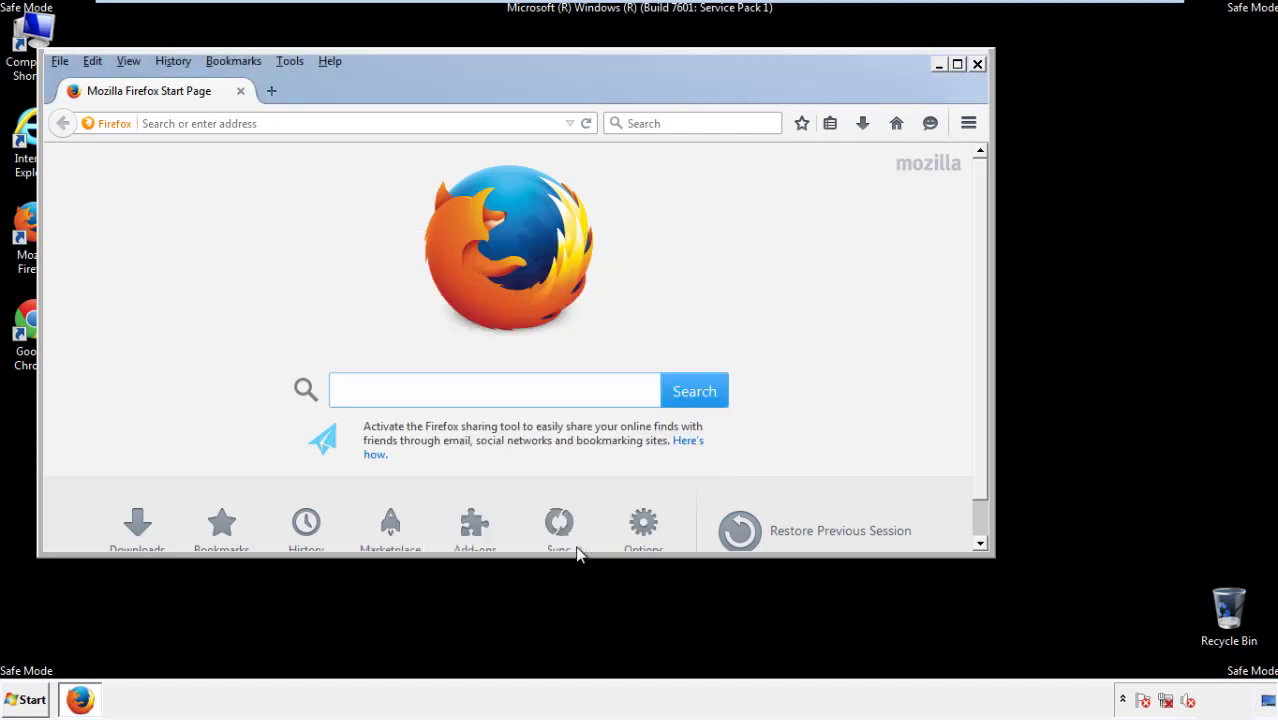
Step: Refresh Firefox to its defaults from Troubleshooting Information, then close the browser
left_click(329, 60)
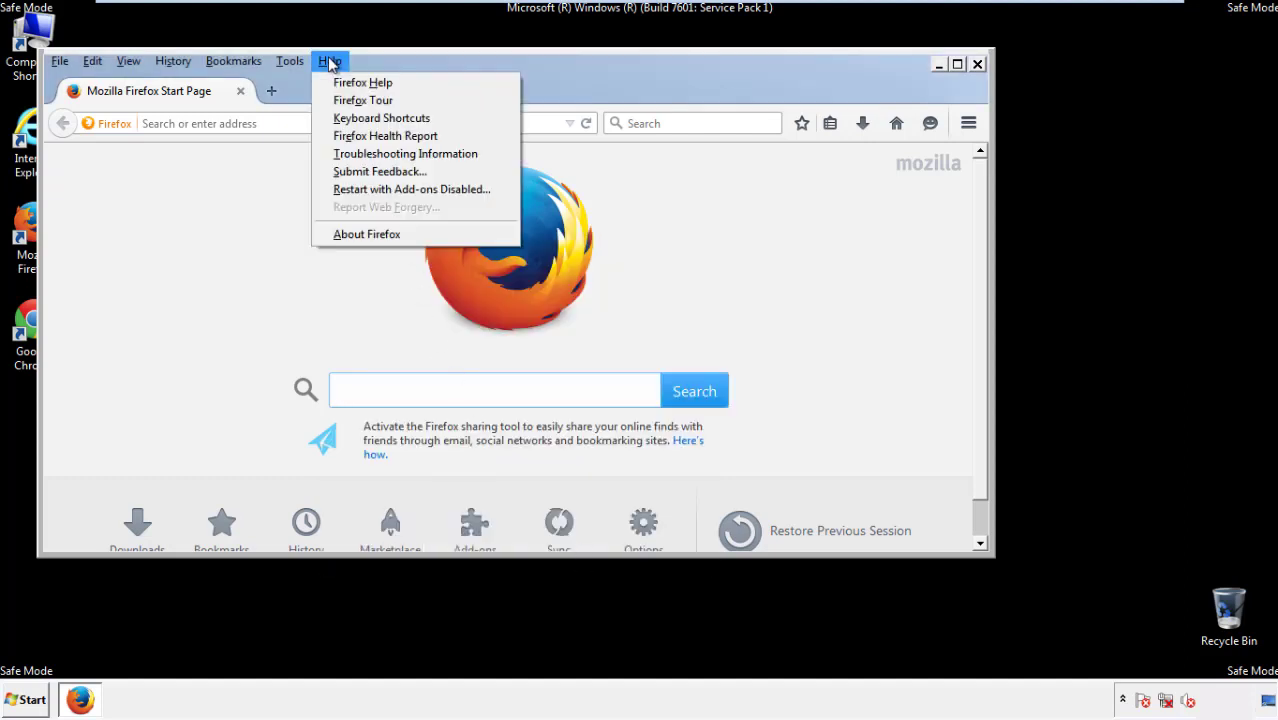
left_click(370, 153)
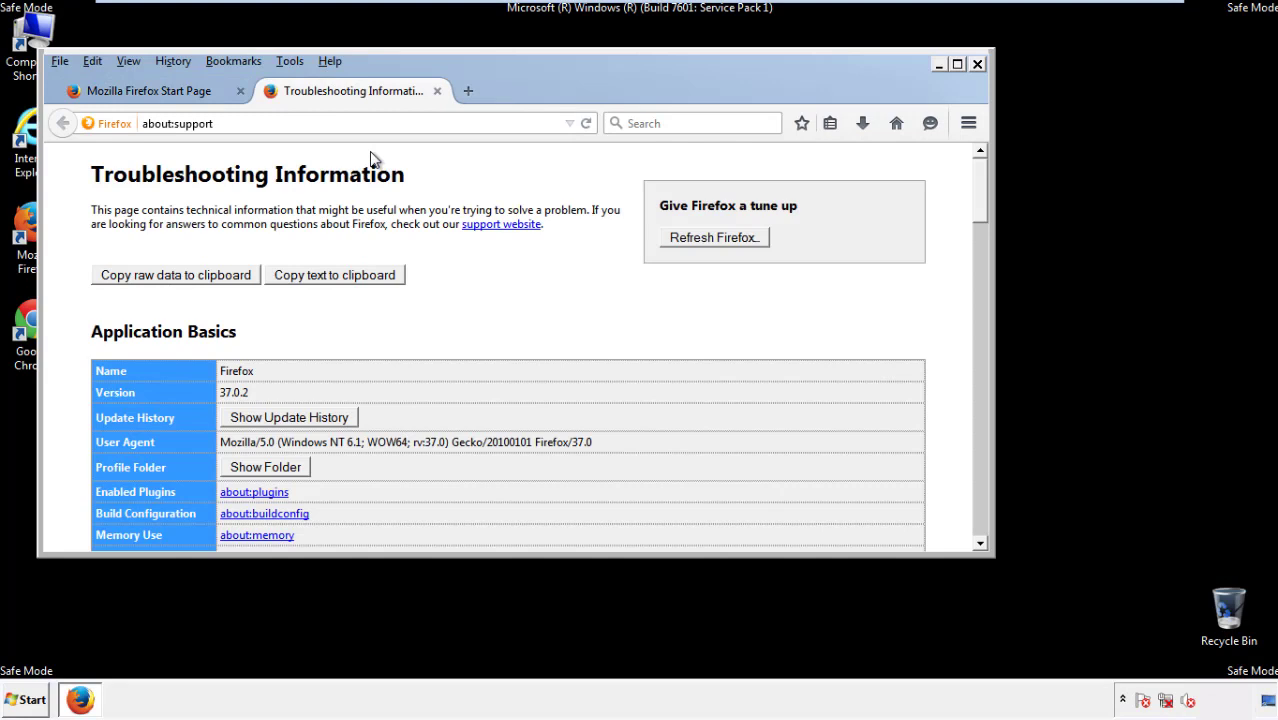
left_click(741, 242)
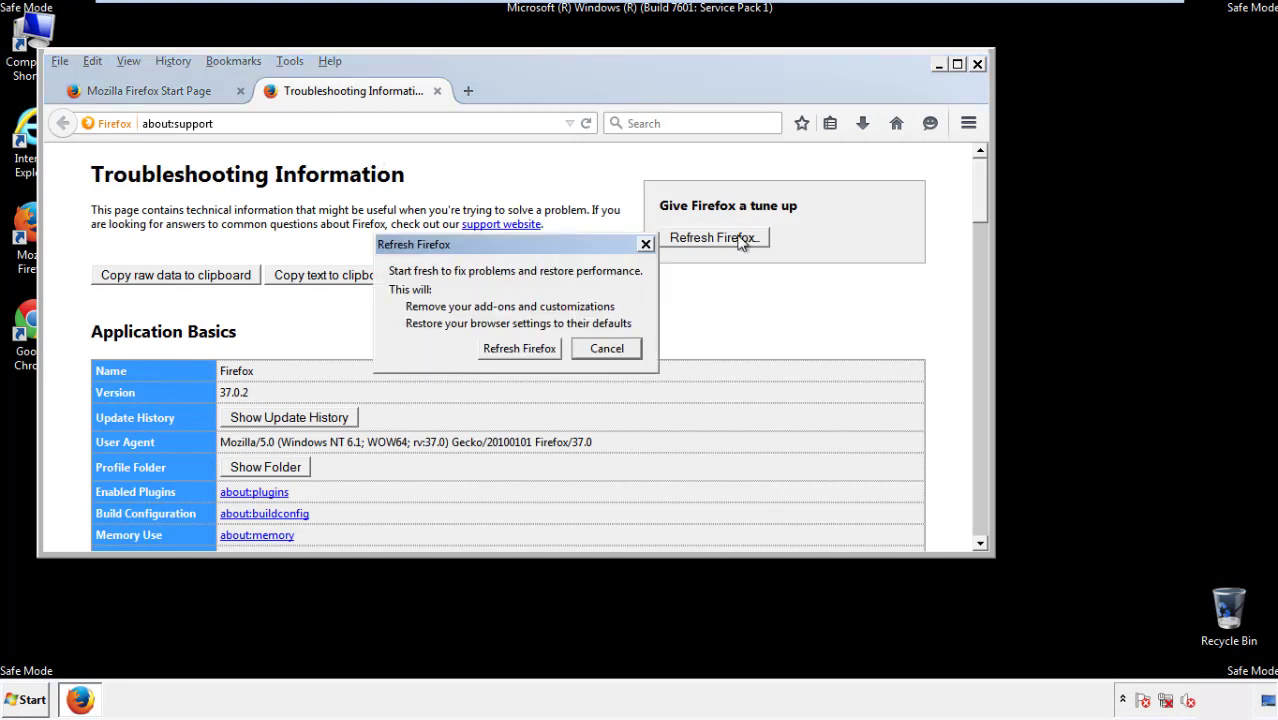
left_click(519, 349)
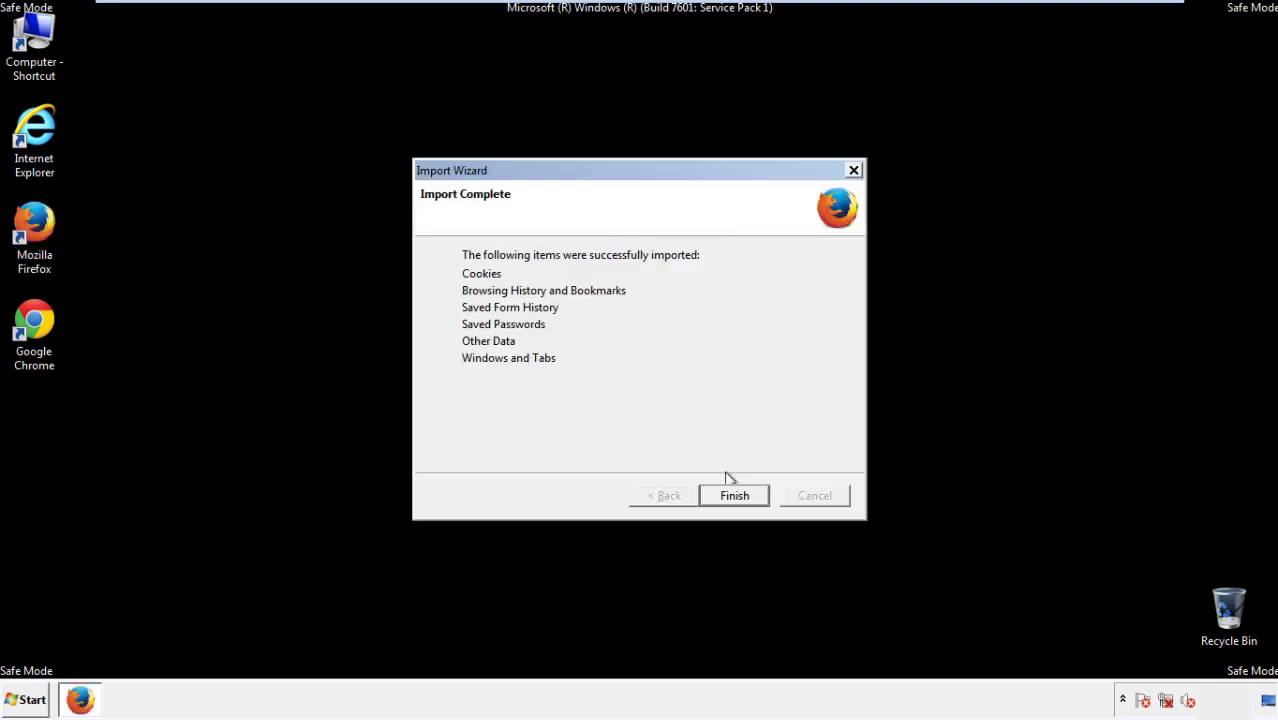
left_click(735, 496)
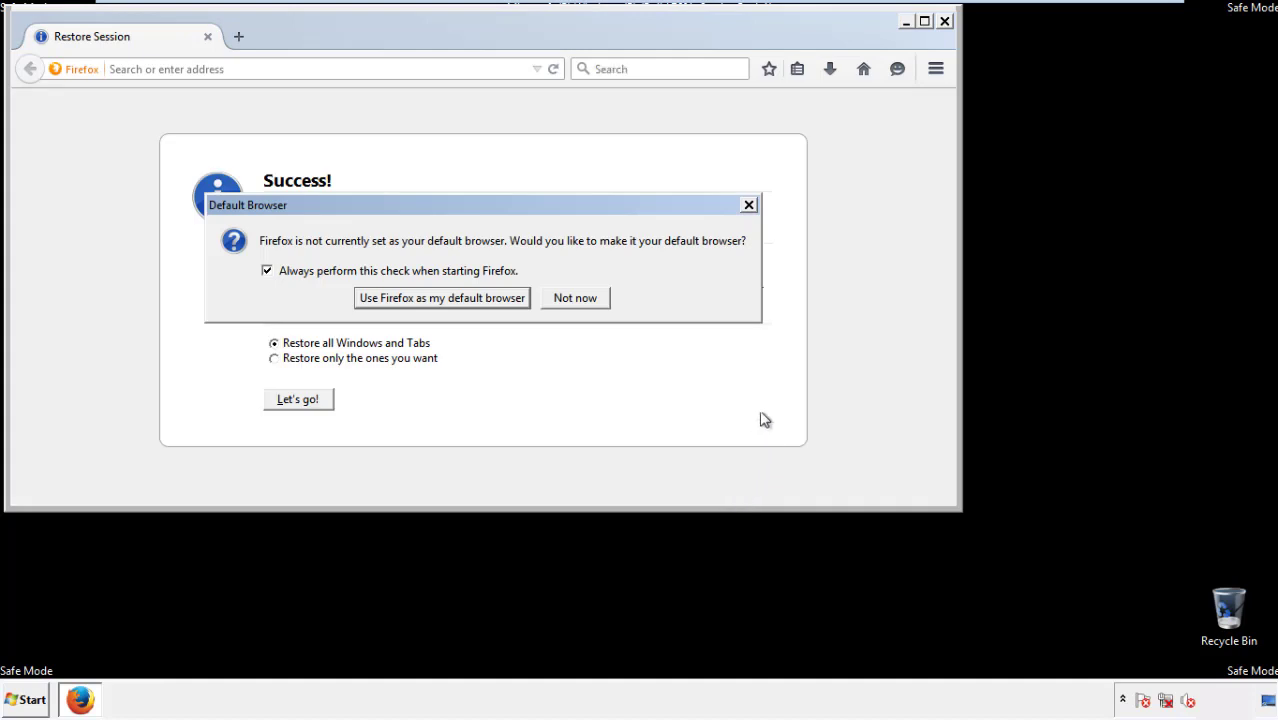
left_click(577, 301)
left_click(943, 21)
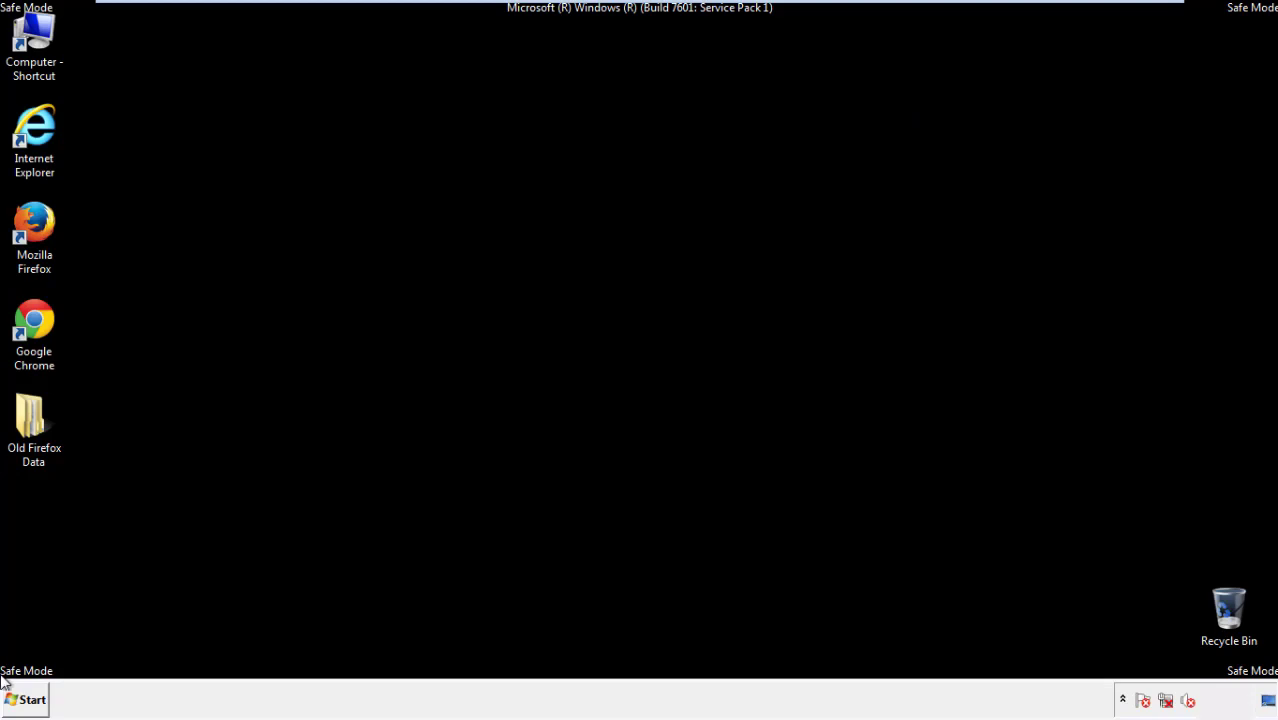
left_click(30, 318)
Step: Launch Chrome and go from Settings to the History page's Clear browsing data option
double_click(30, 318)
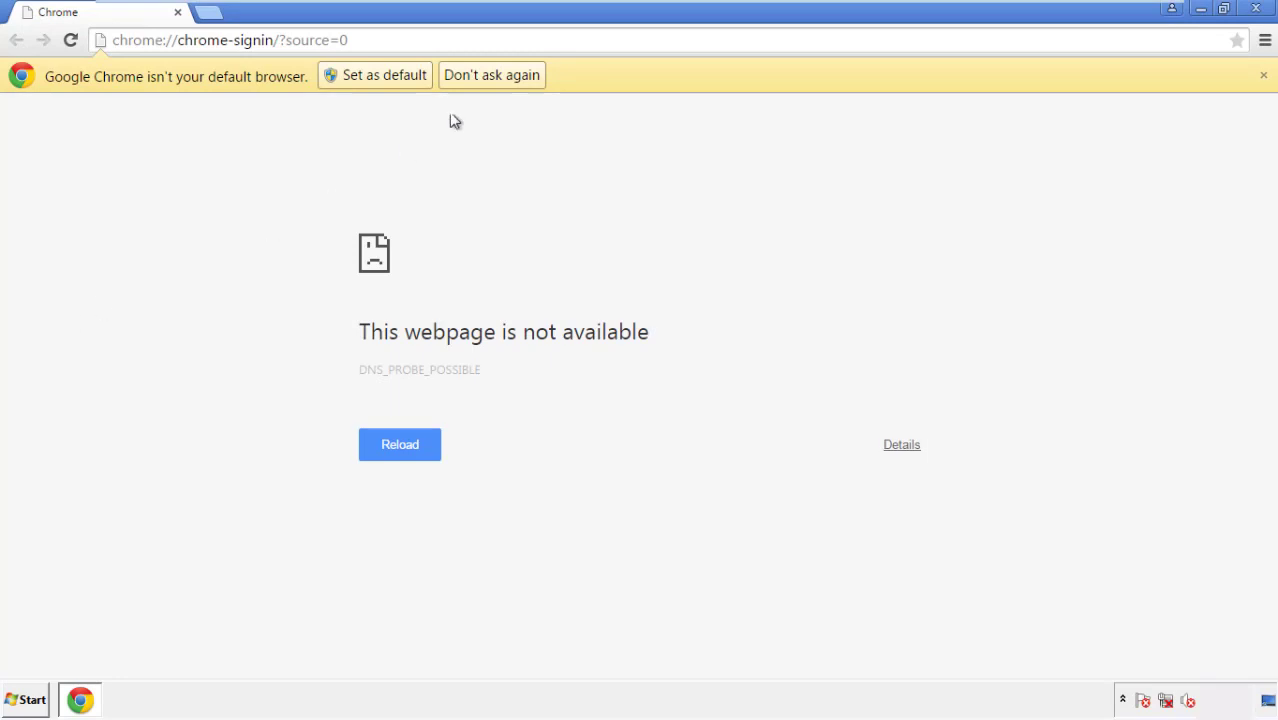
left_click(492, 75)
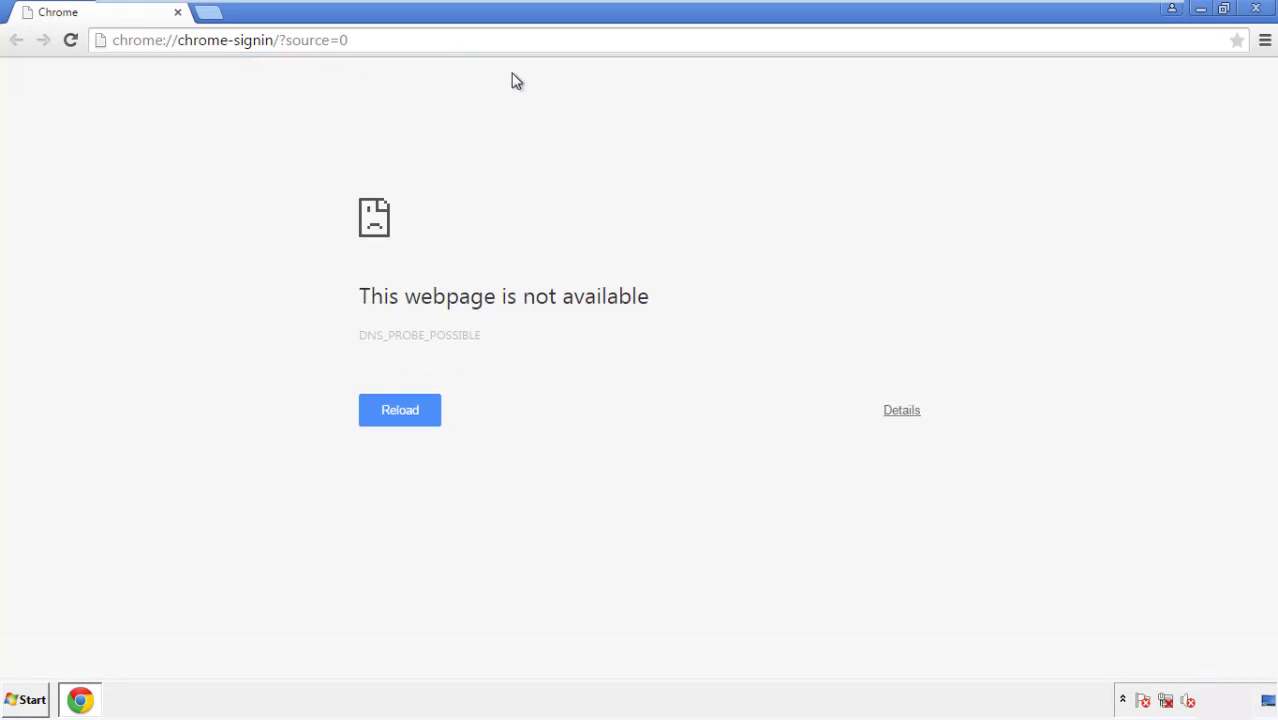
left_click(1265, 42)
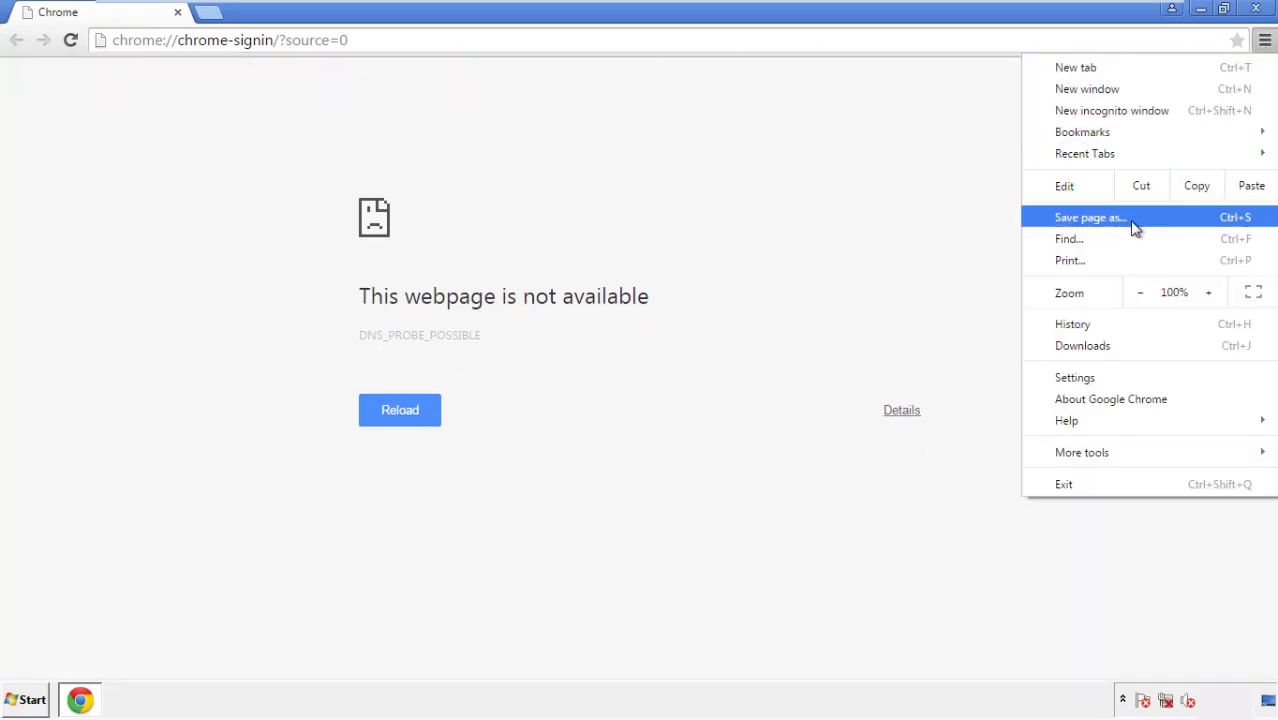
left_click(1080, 378)
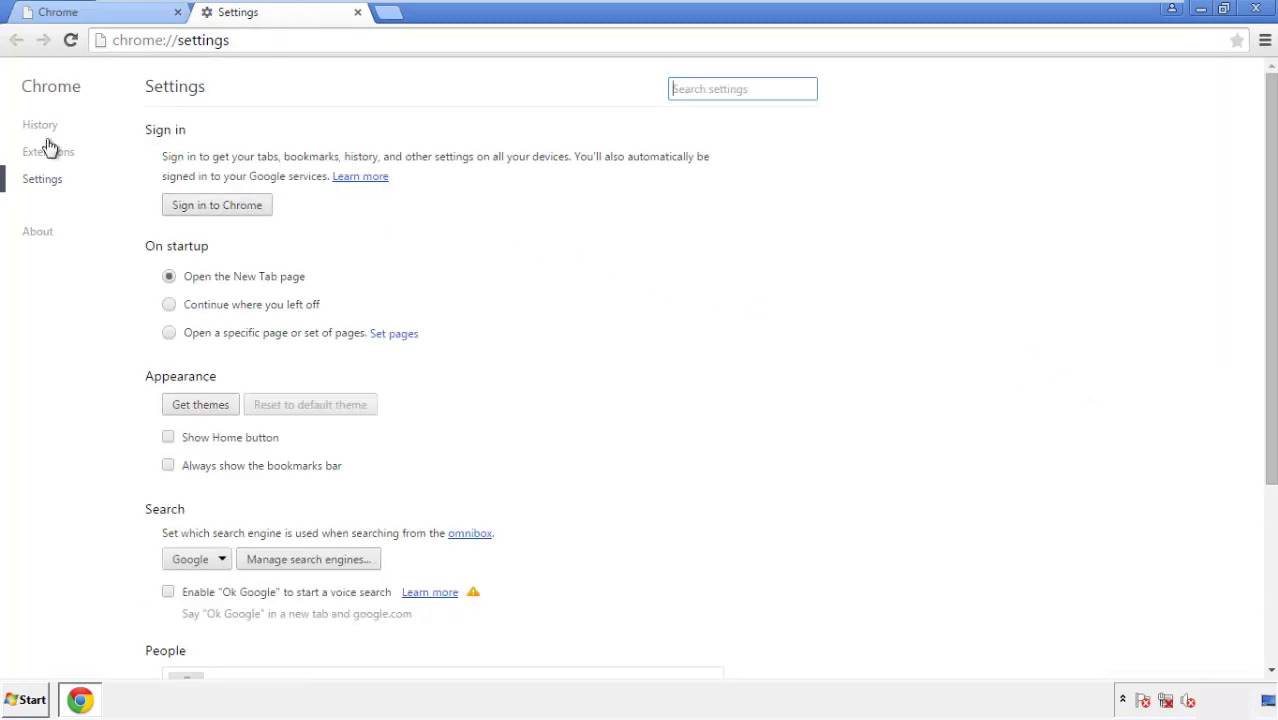
left_click(45, 127)
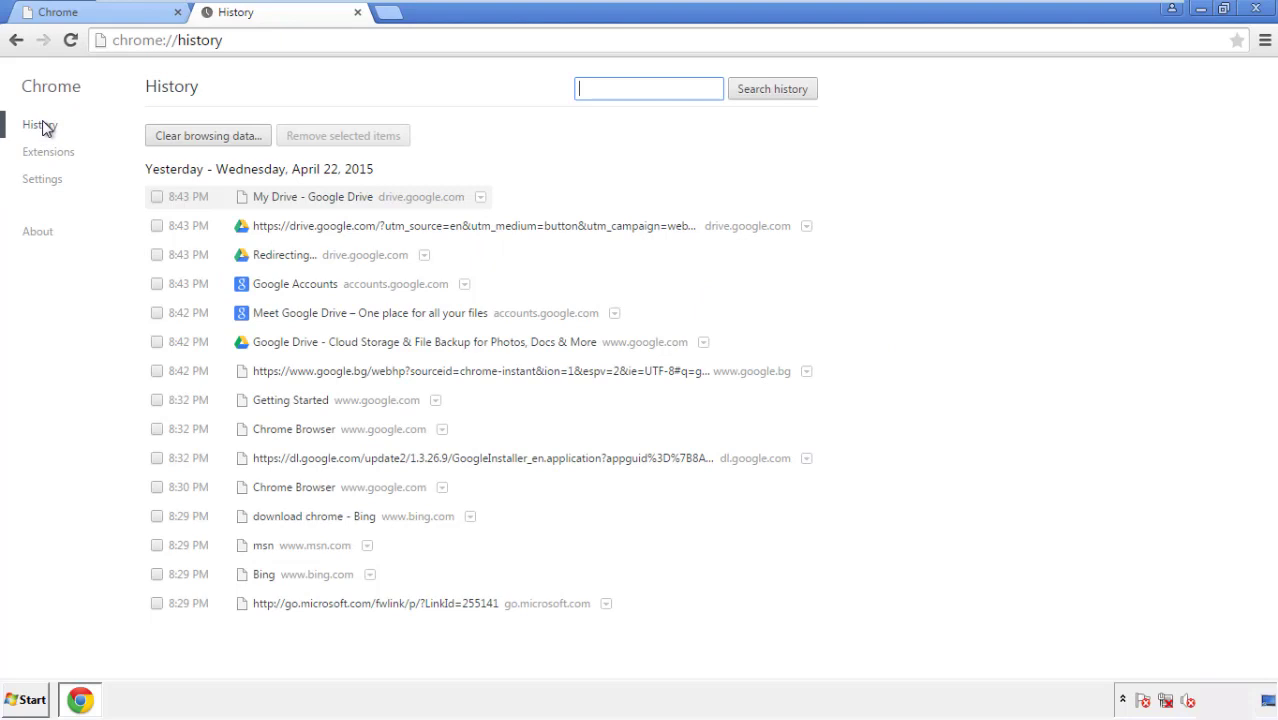
left_click(193, 137)
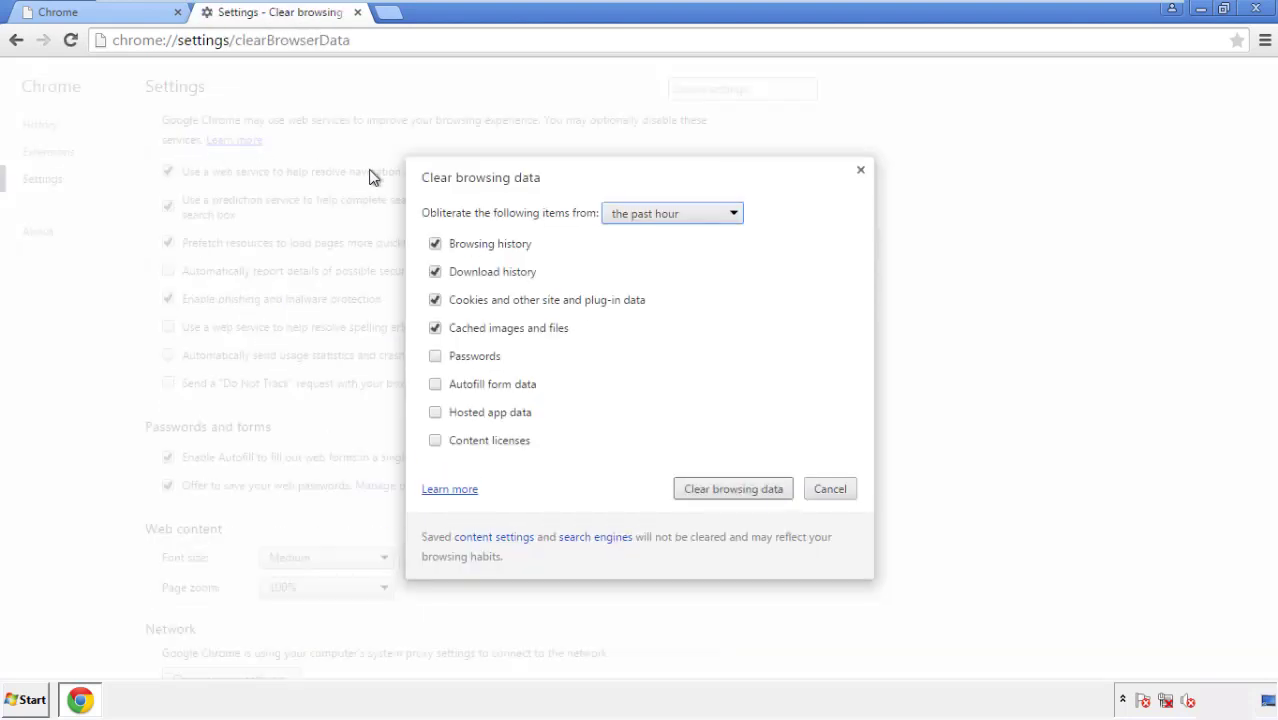
Step: Clear Chrome's browsing data from the beginning of time, including autofill form data
left_click(643, 216)
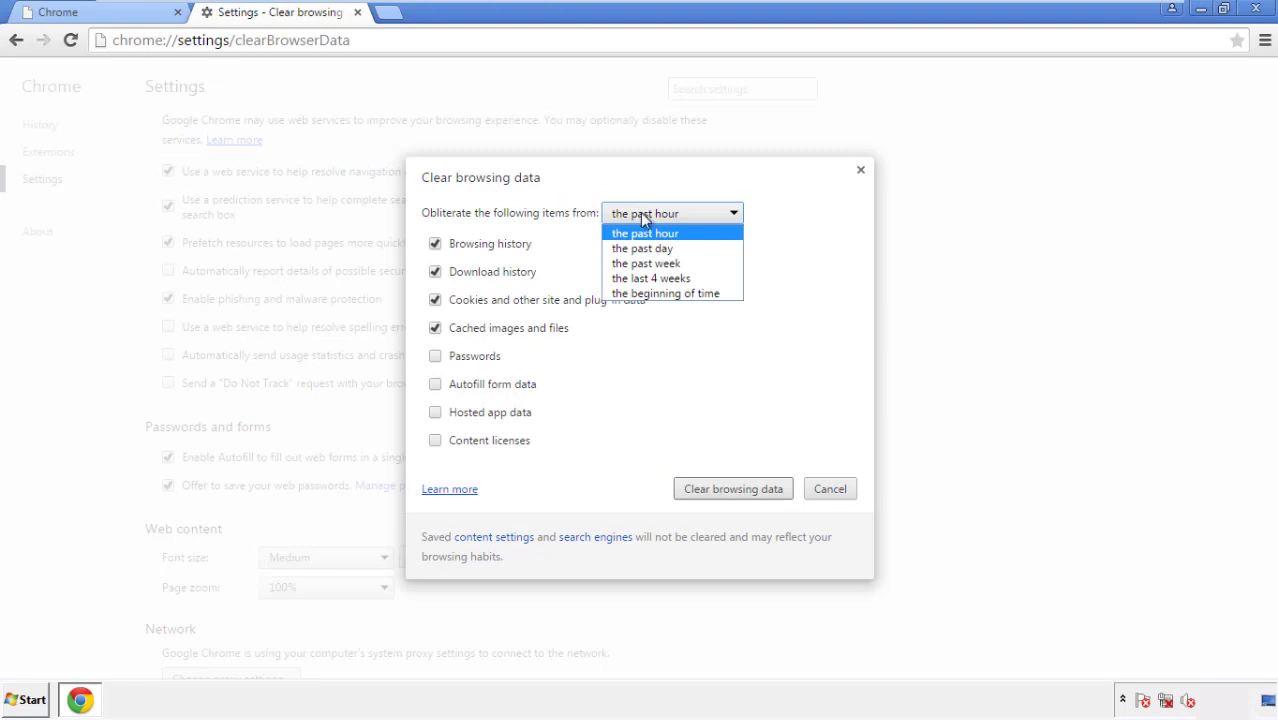
left_click(640, 294)
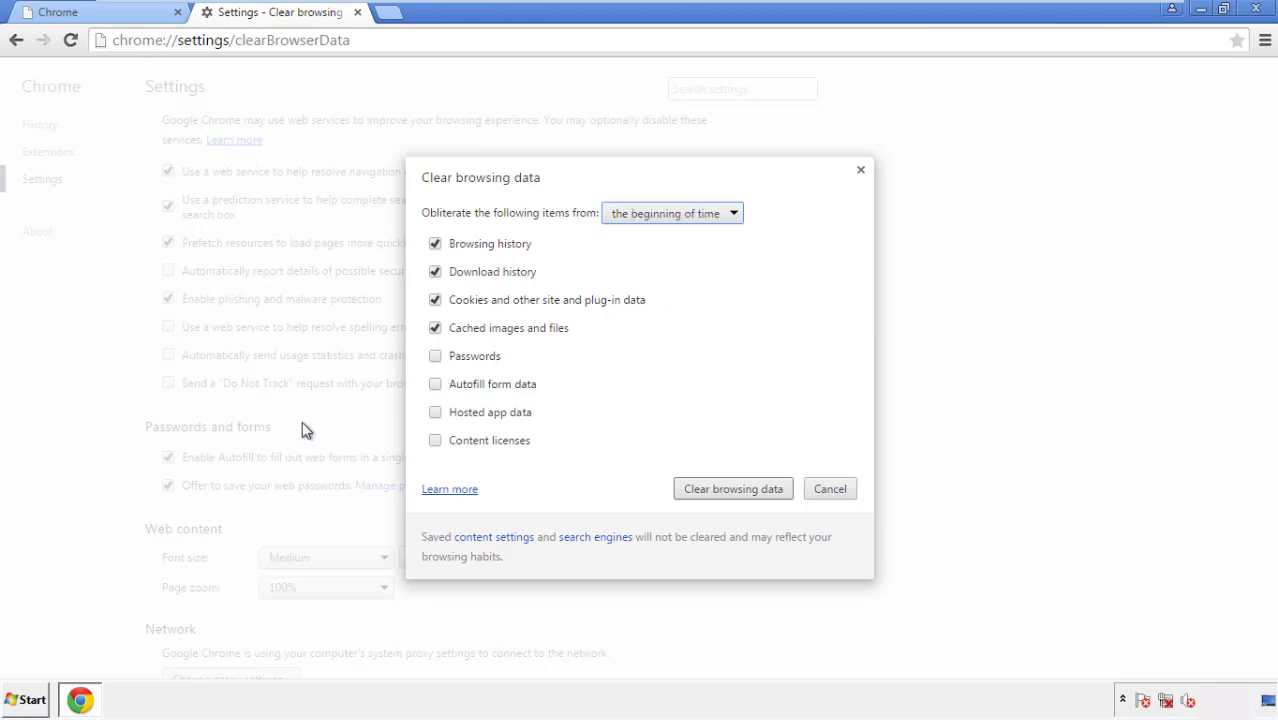
left_click(440, 387)
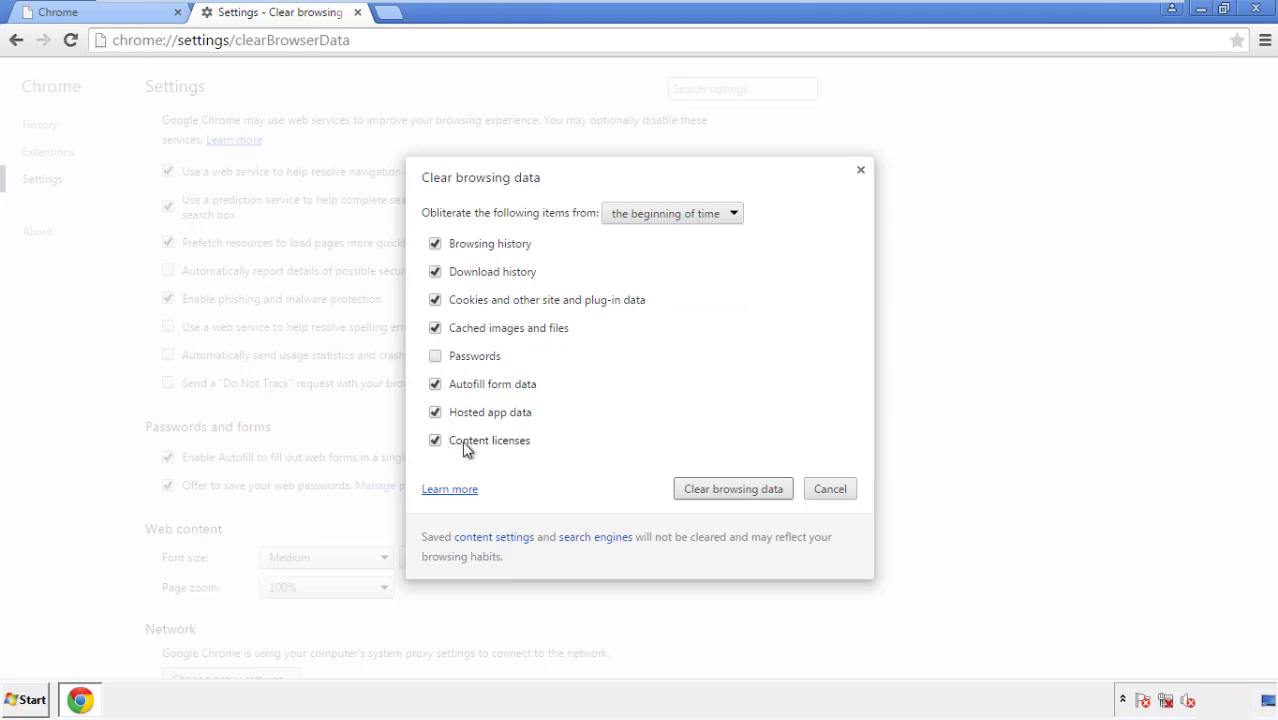
left_click(718, 492)
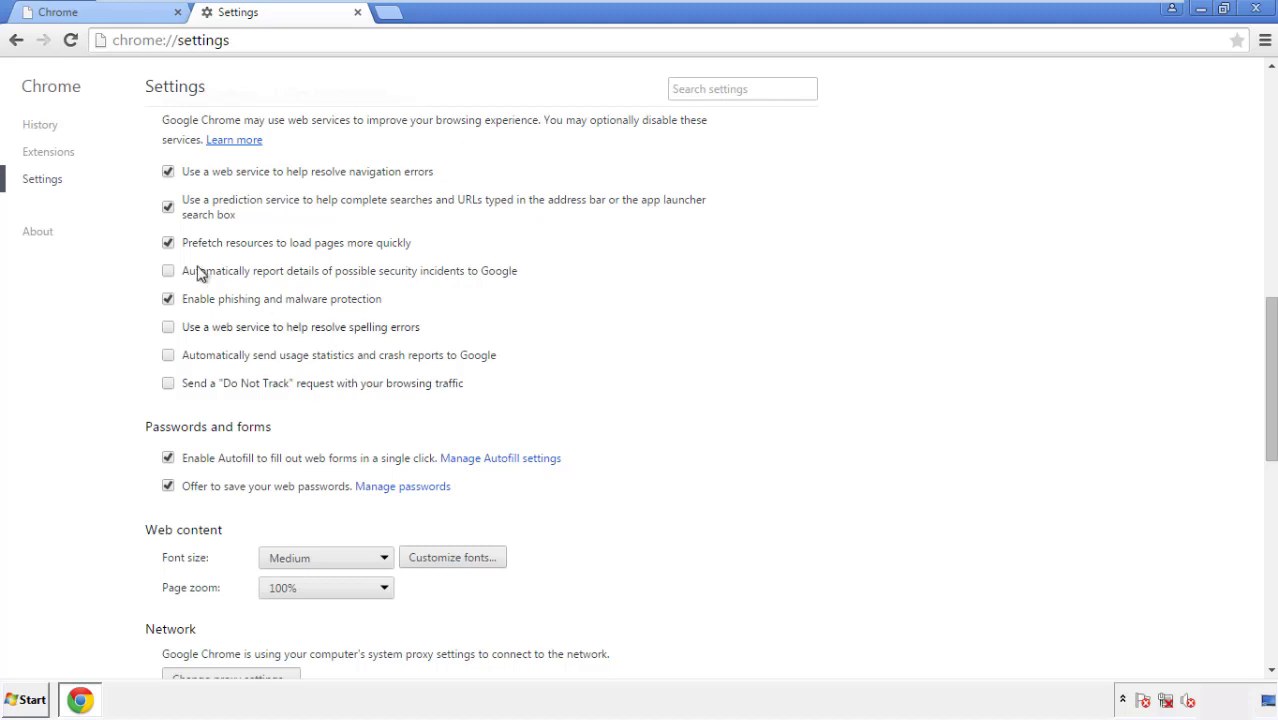
Step: Reset Chrome's settings to their original defaults and close the browser
left_click_drag(1270, 318, 1267, 535)
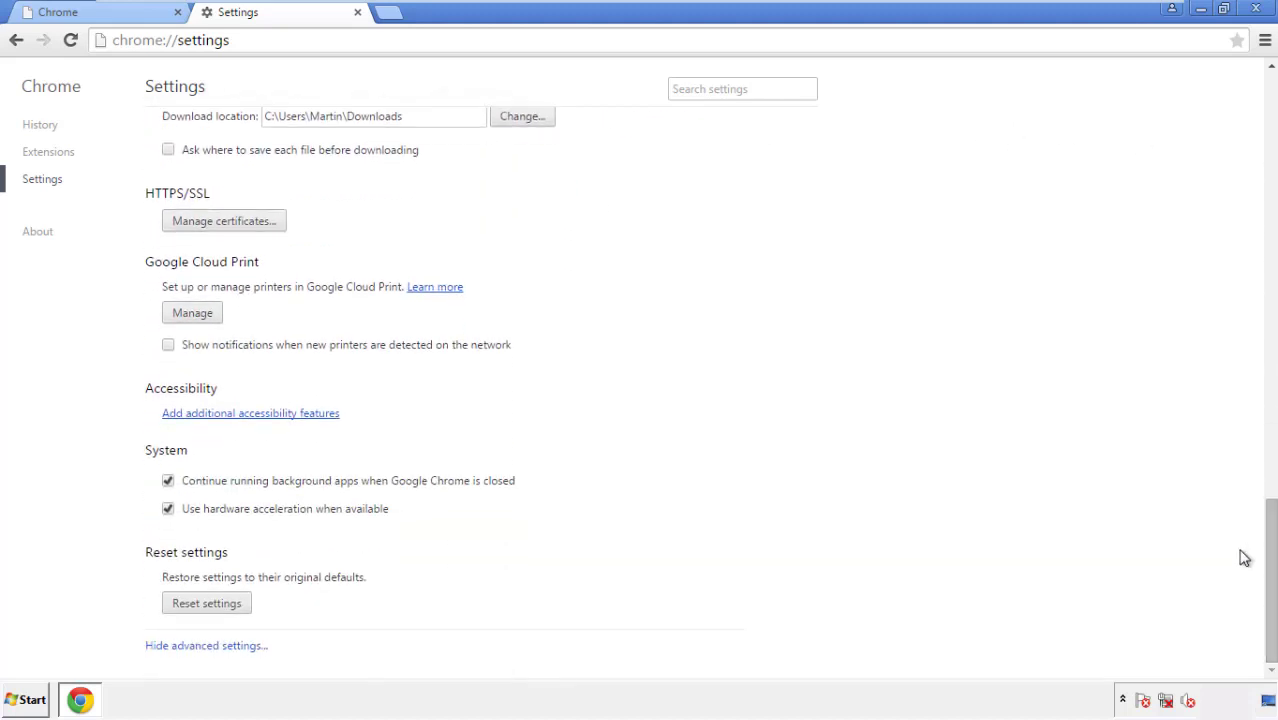
left_click(206, 604)
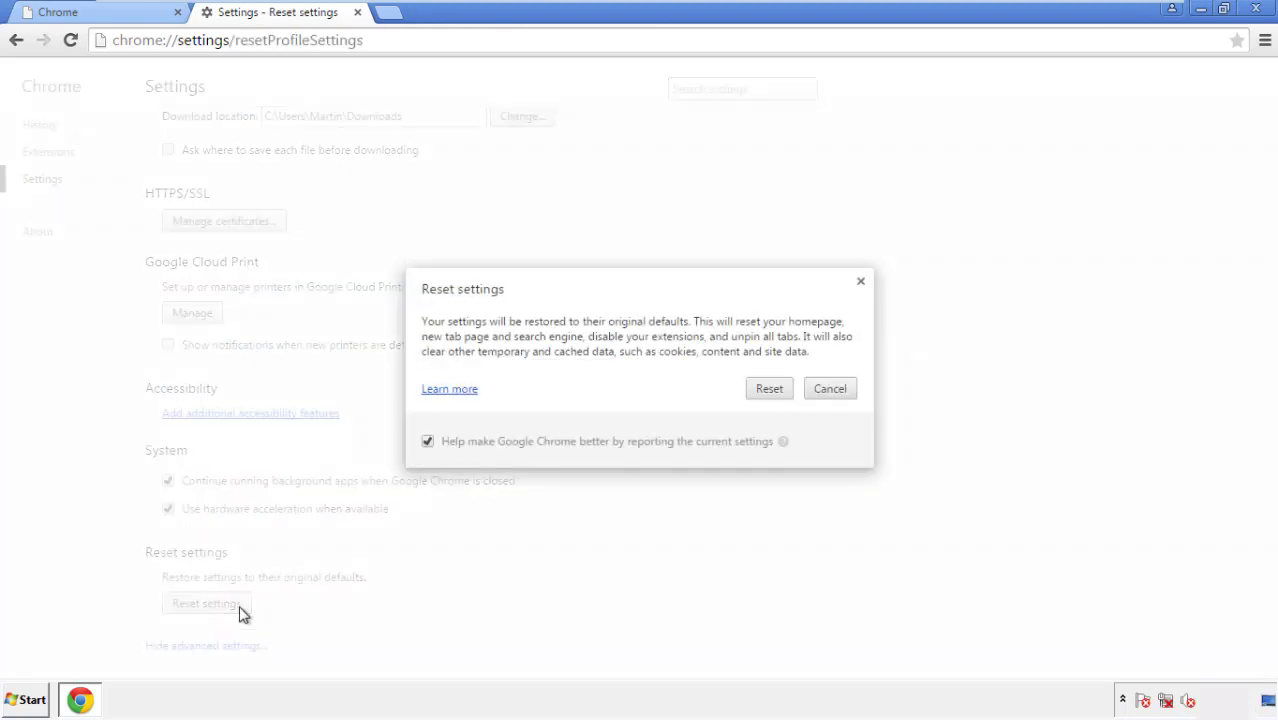
left_click(770, 389)
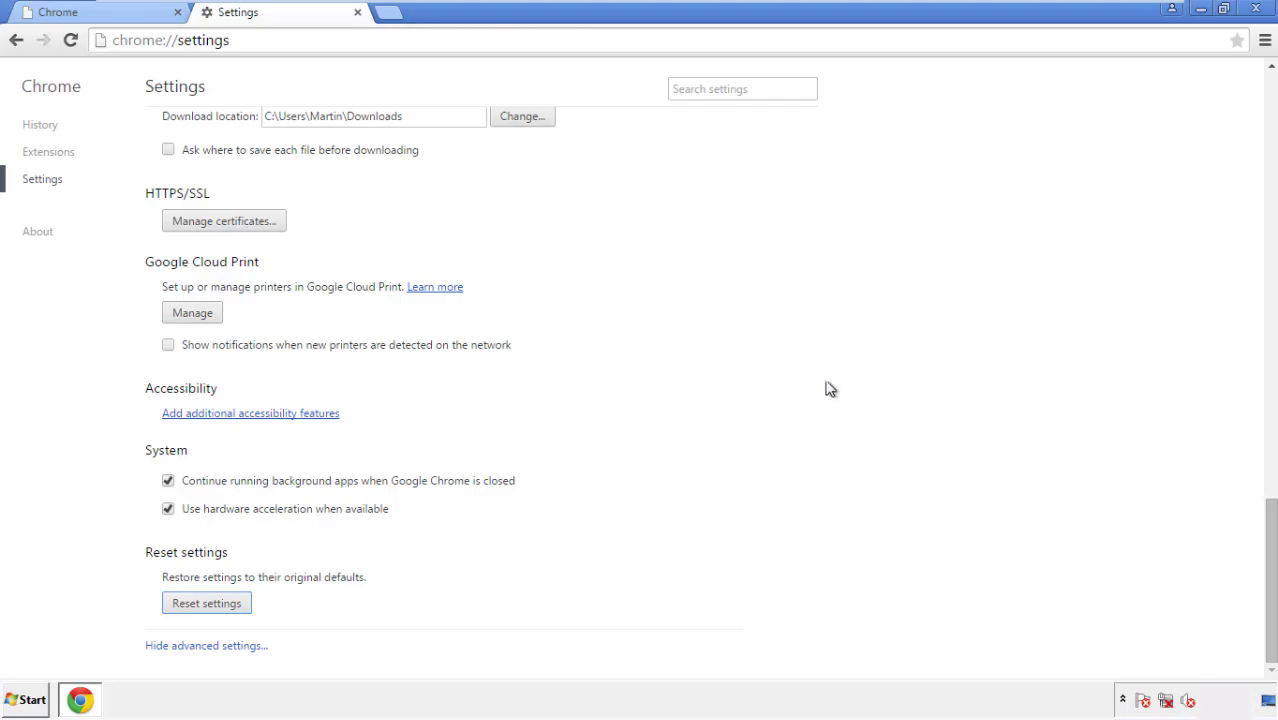
left_click(1255, 8)
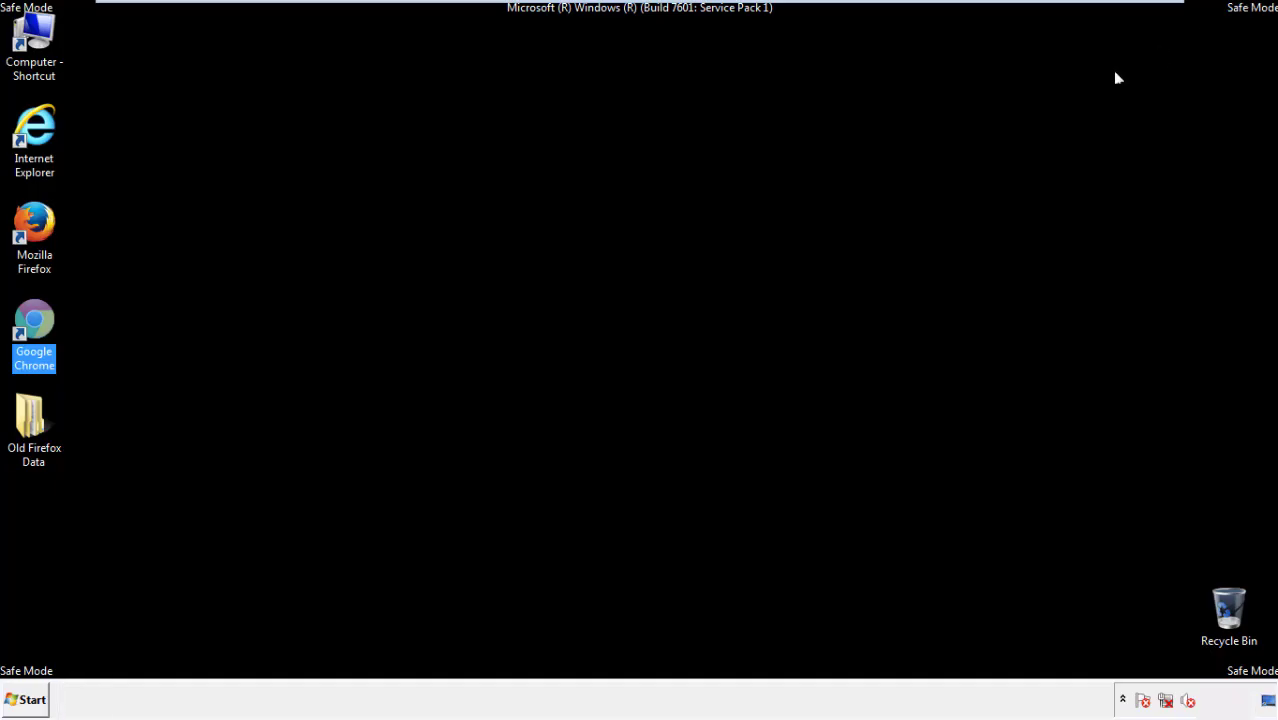
Step: Remove the Search Mine extension in Firefox's Add-ons manager and close Firefox
left_click(689, 322)
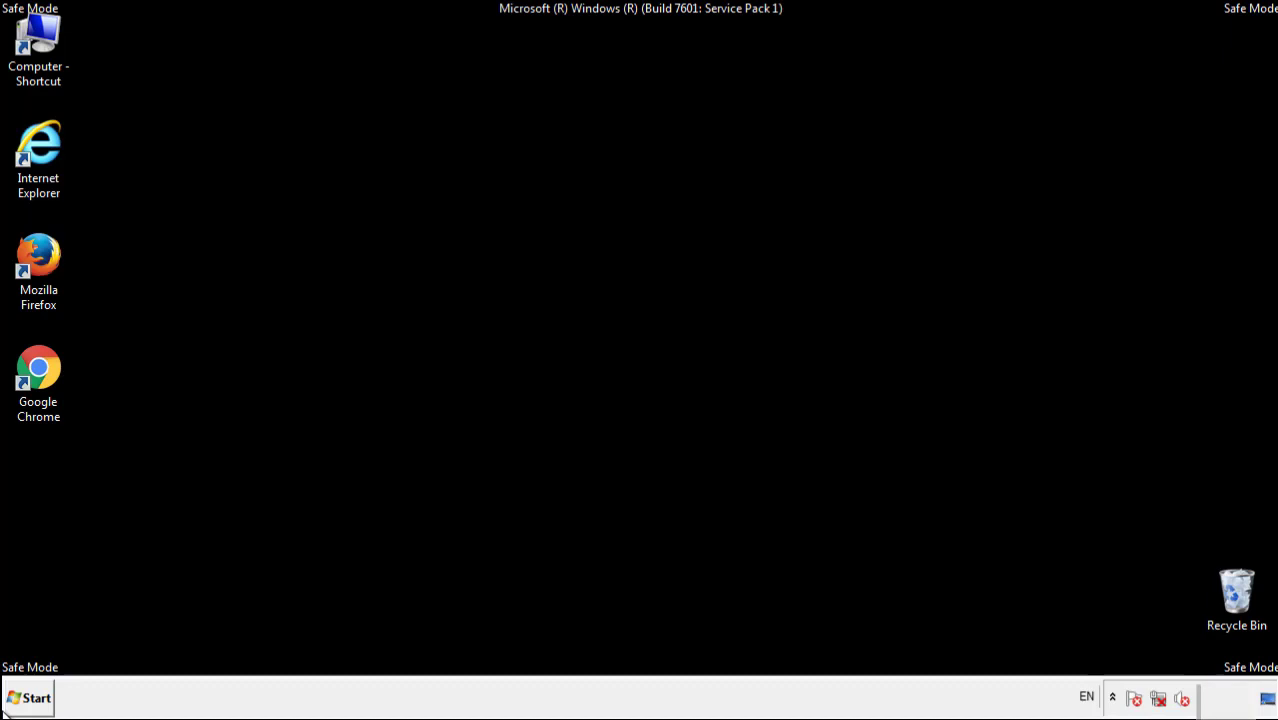
double_click(49, 250)
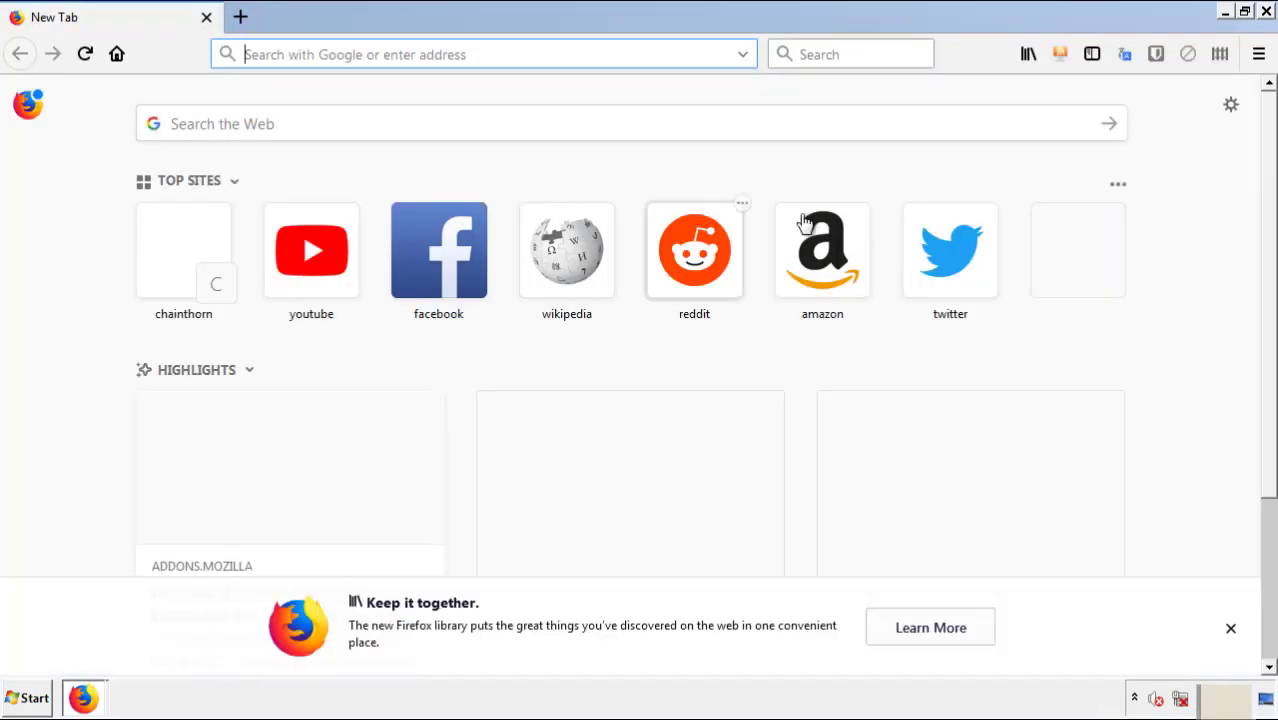
left_click(1259, 55)
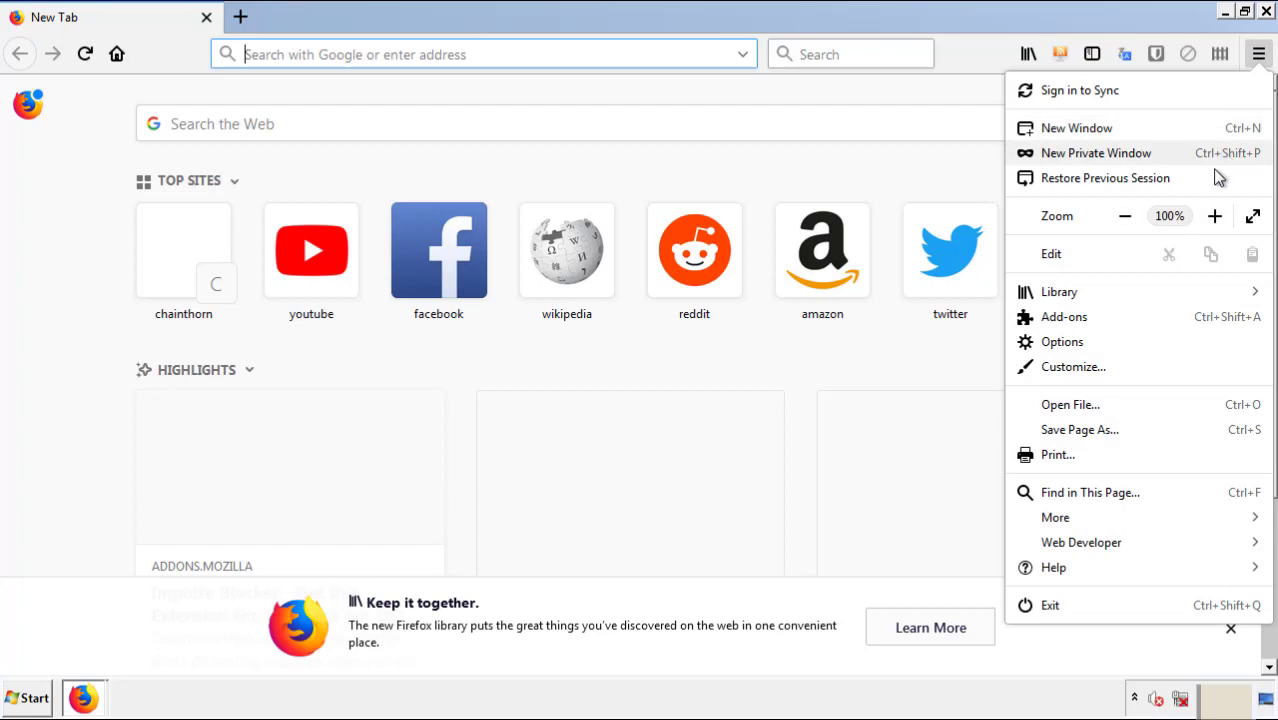
left_click(1180, 330)
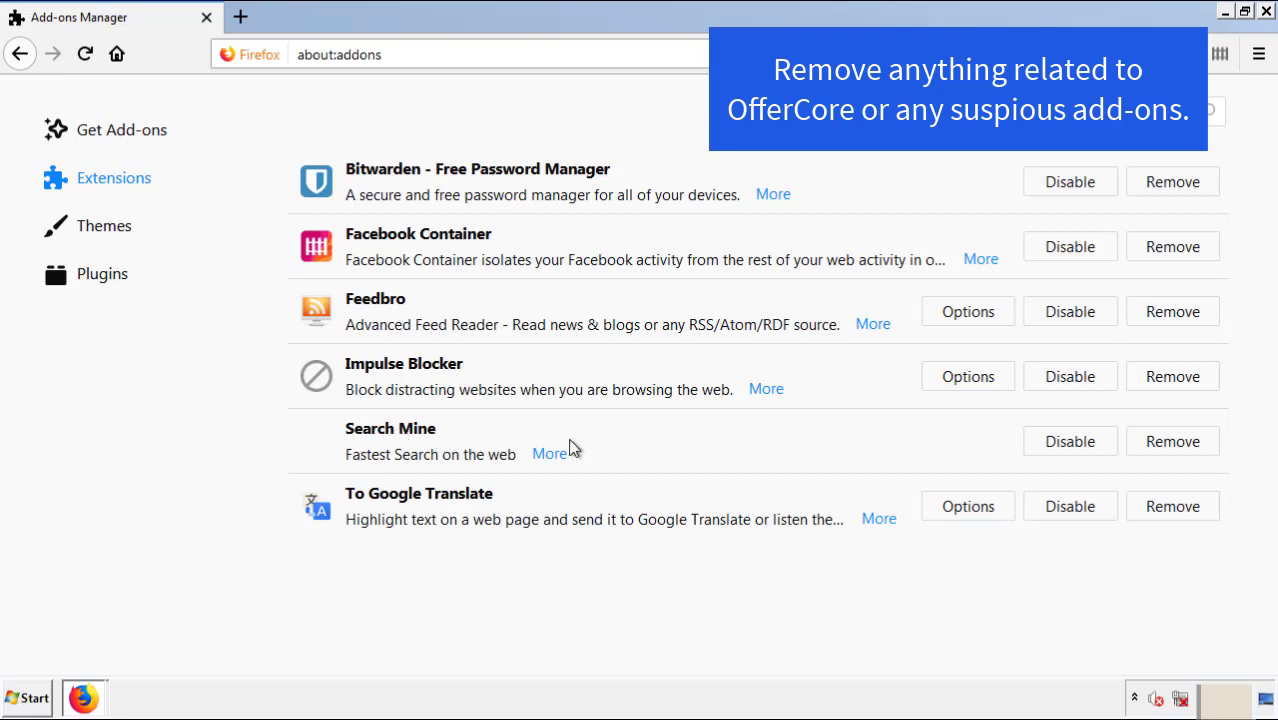
left_click(1167, 449)
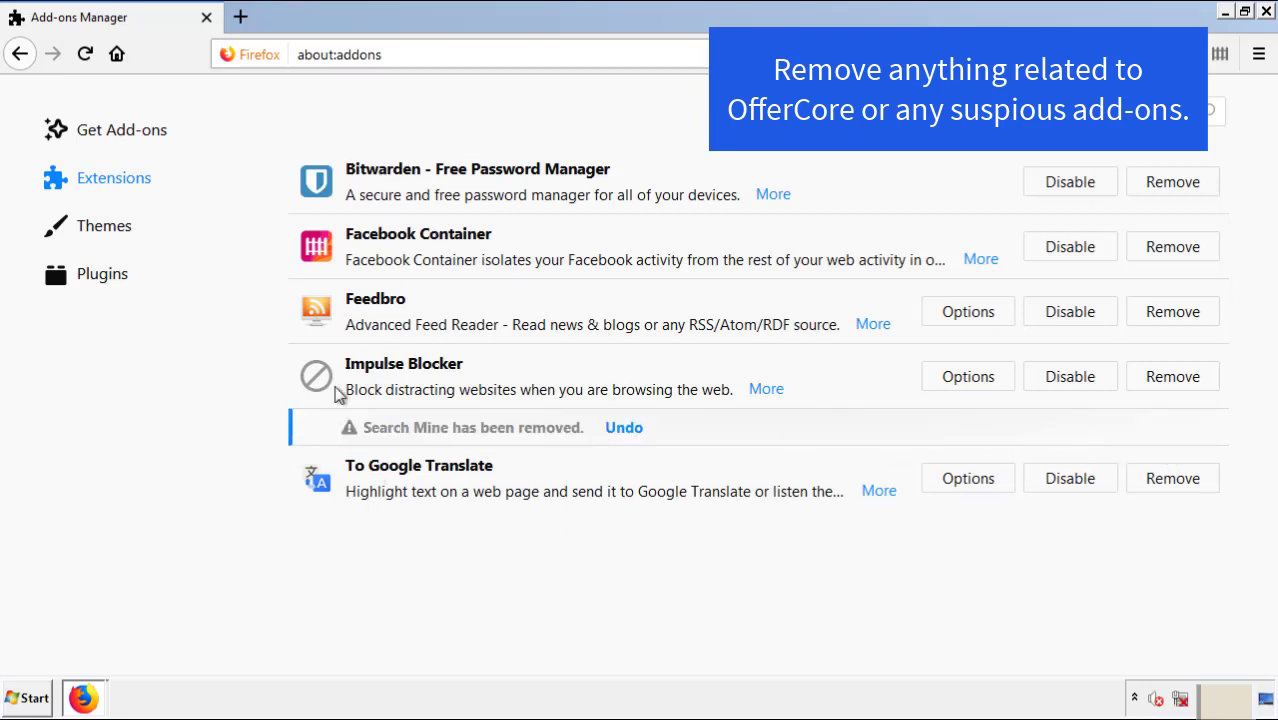
left_click(1266, 12)
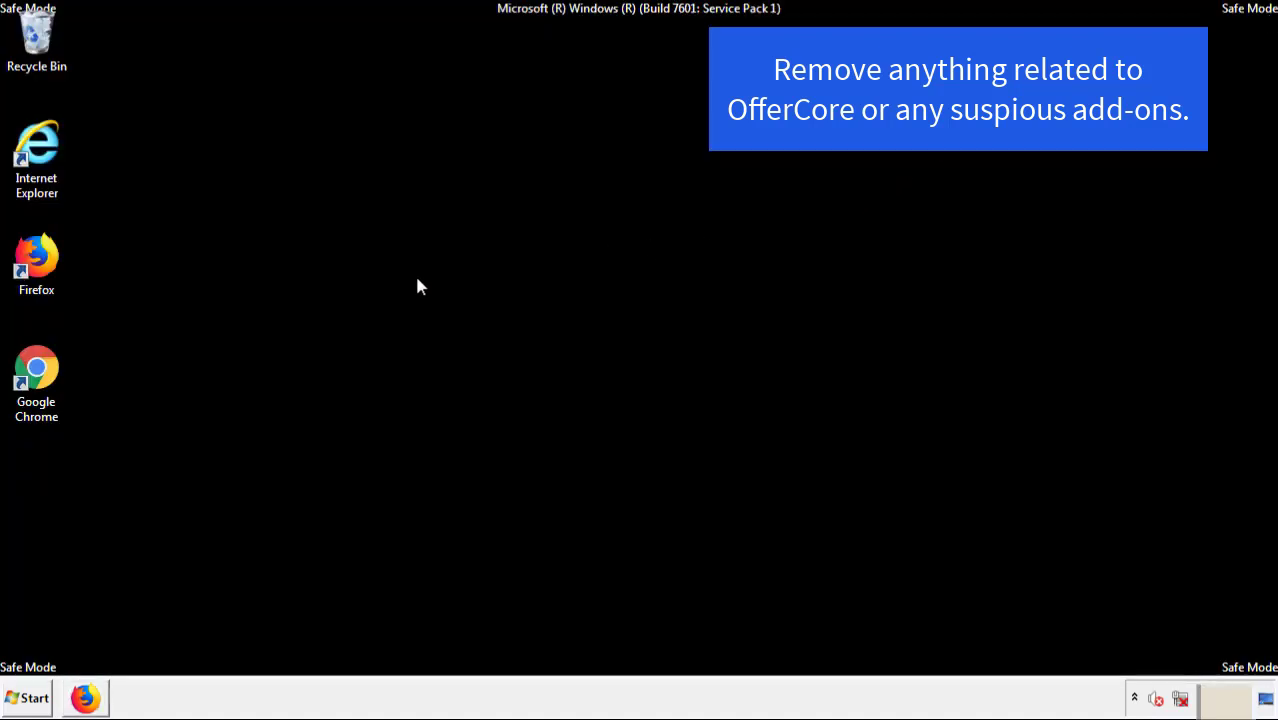
Step: Remove the Search Mine extension from Chrome's Extensions page and close Chrome
double_click(36, 392)
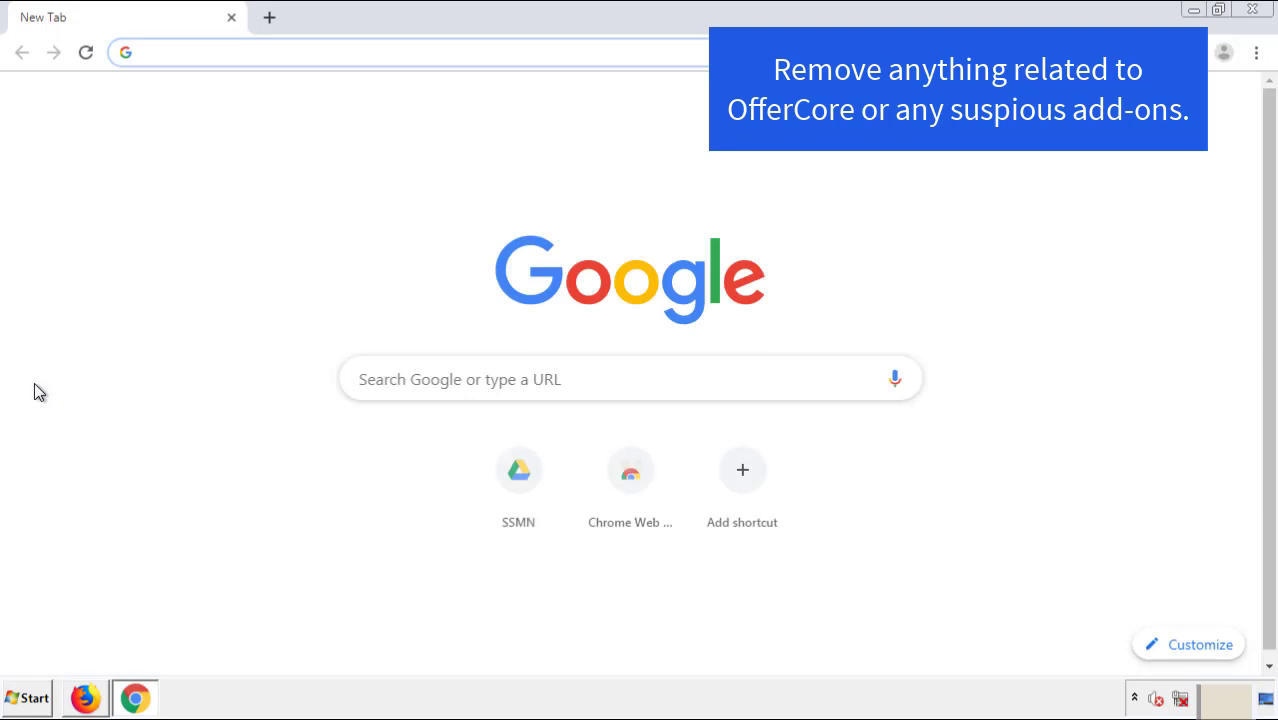
left_click(1257, 52)
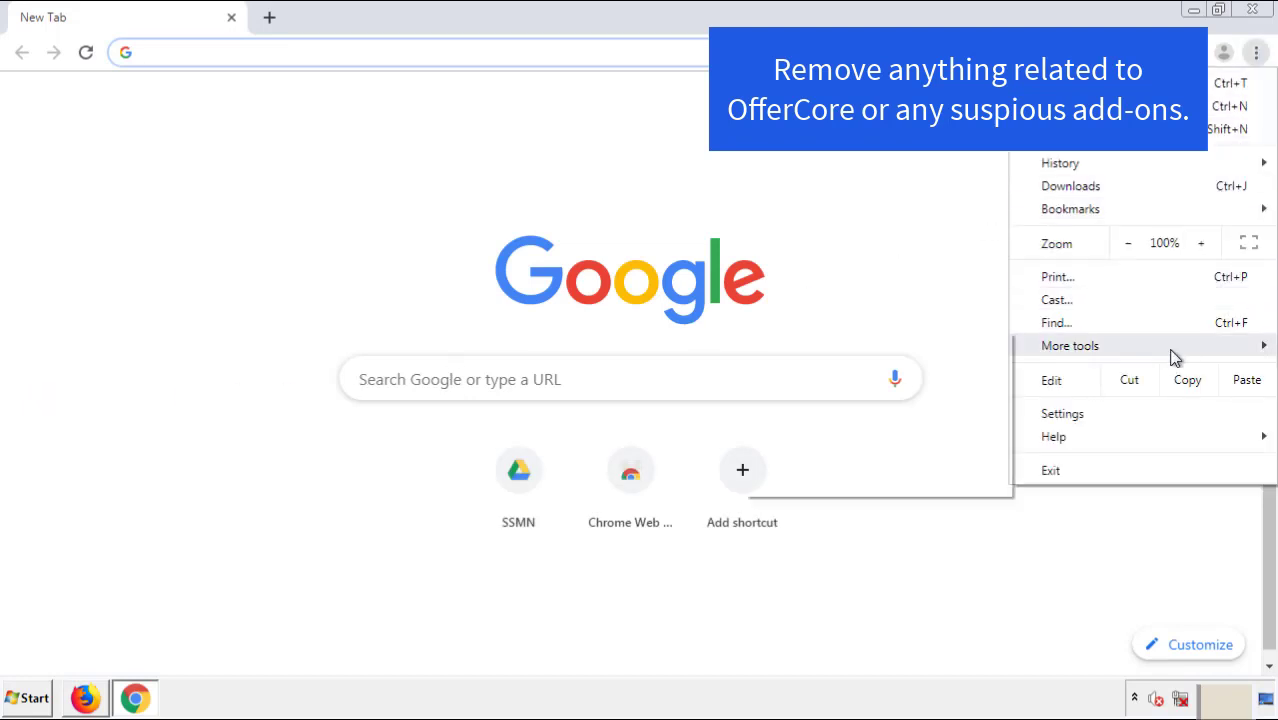
mouse_move(1144, 351)
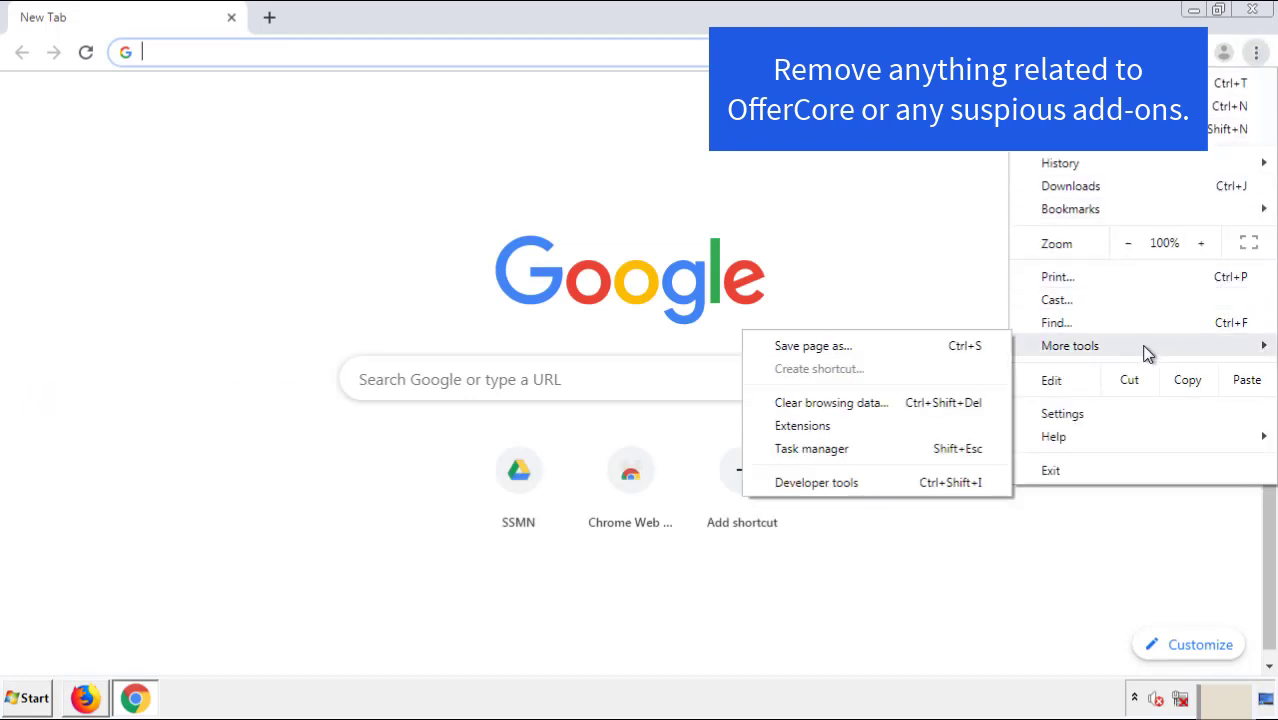
left_click(812, 425)
scroll(300, 290, "down", 10)
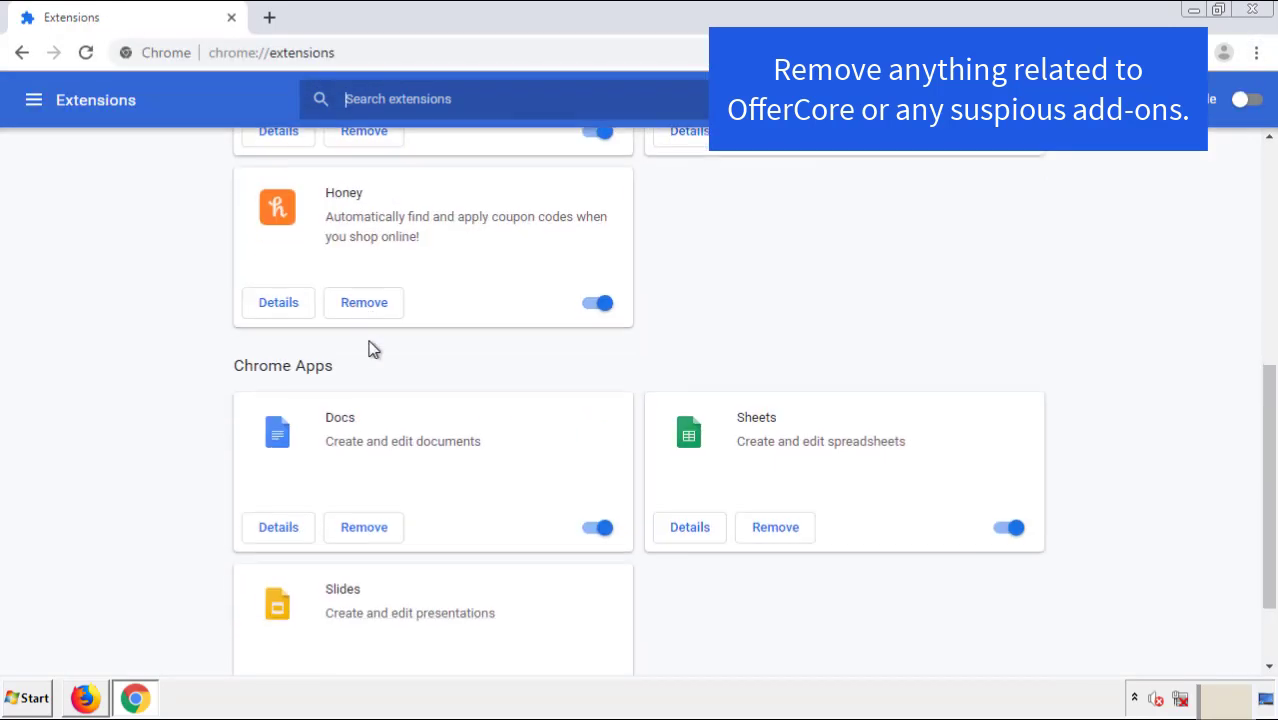
scroll(485, 365, "up", 10)
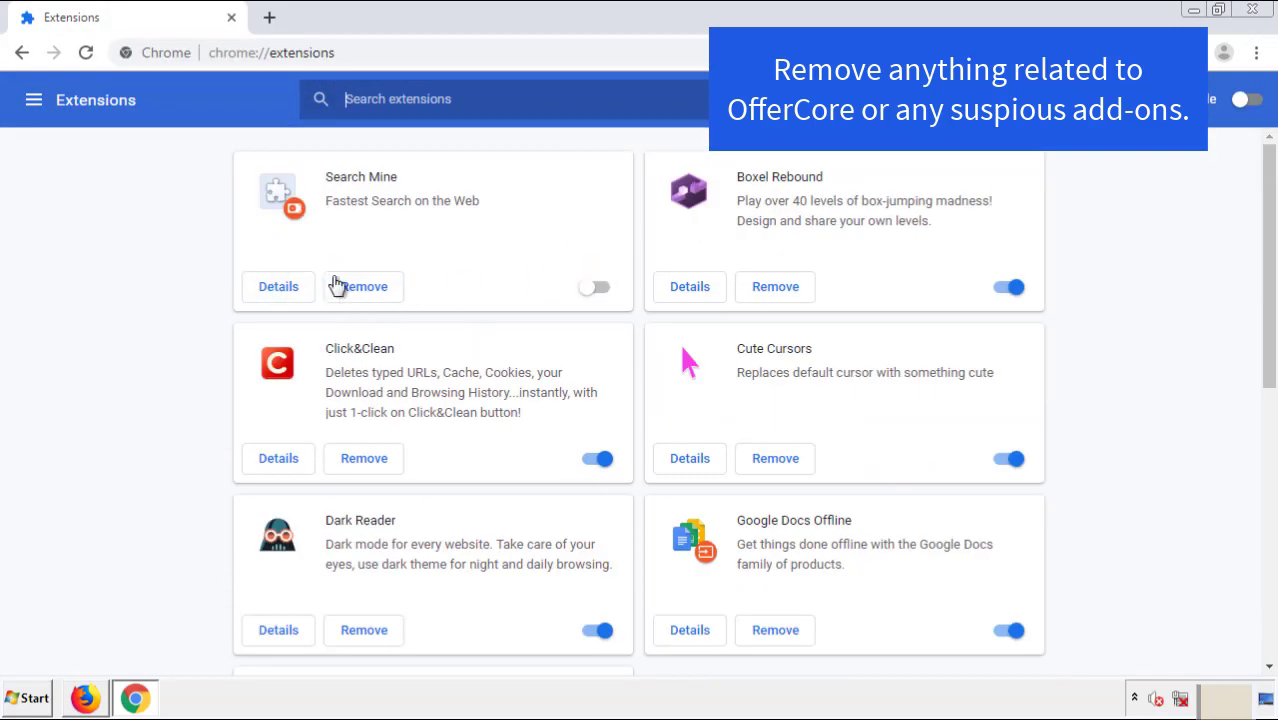
left_click(362, 292)
left_click(720, 160)
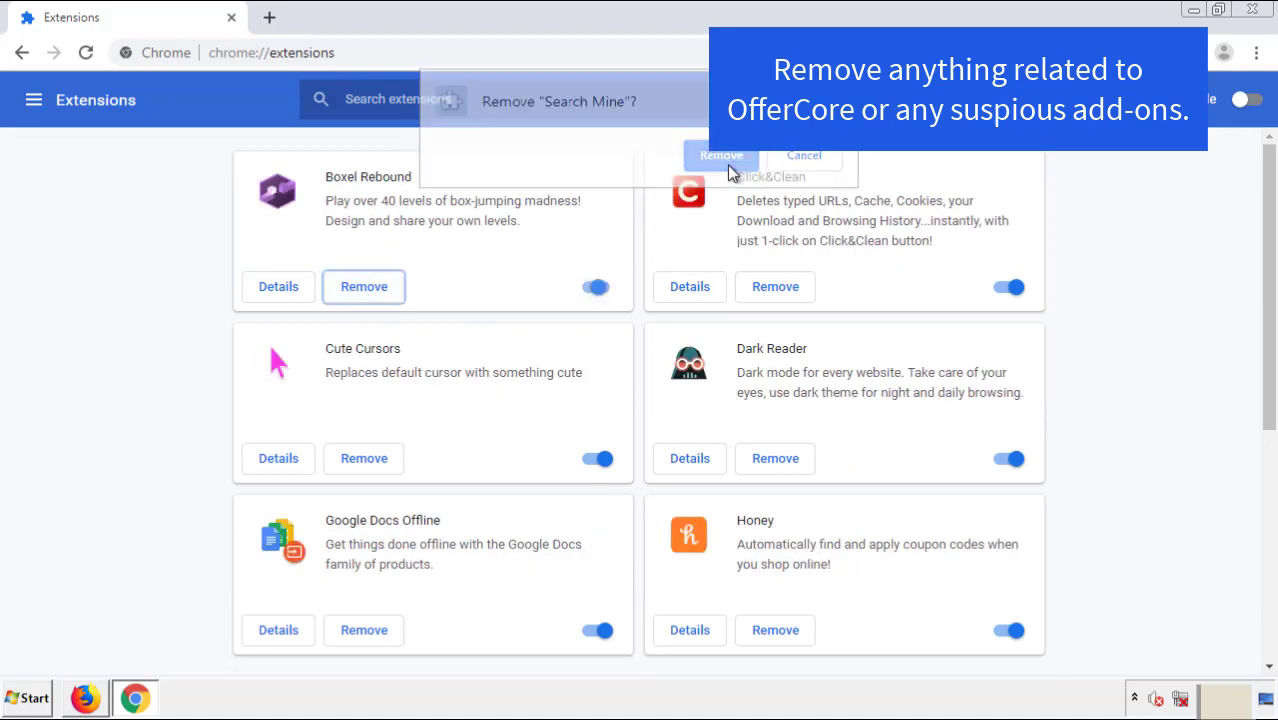
left_click(1263, 14)
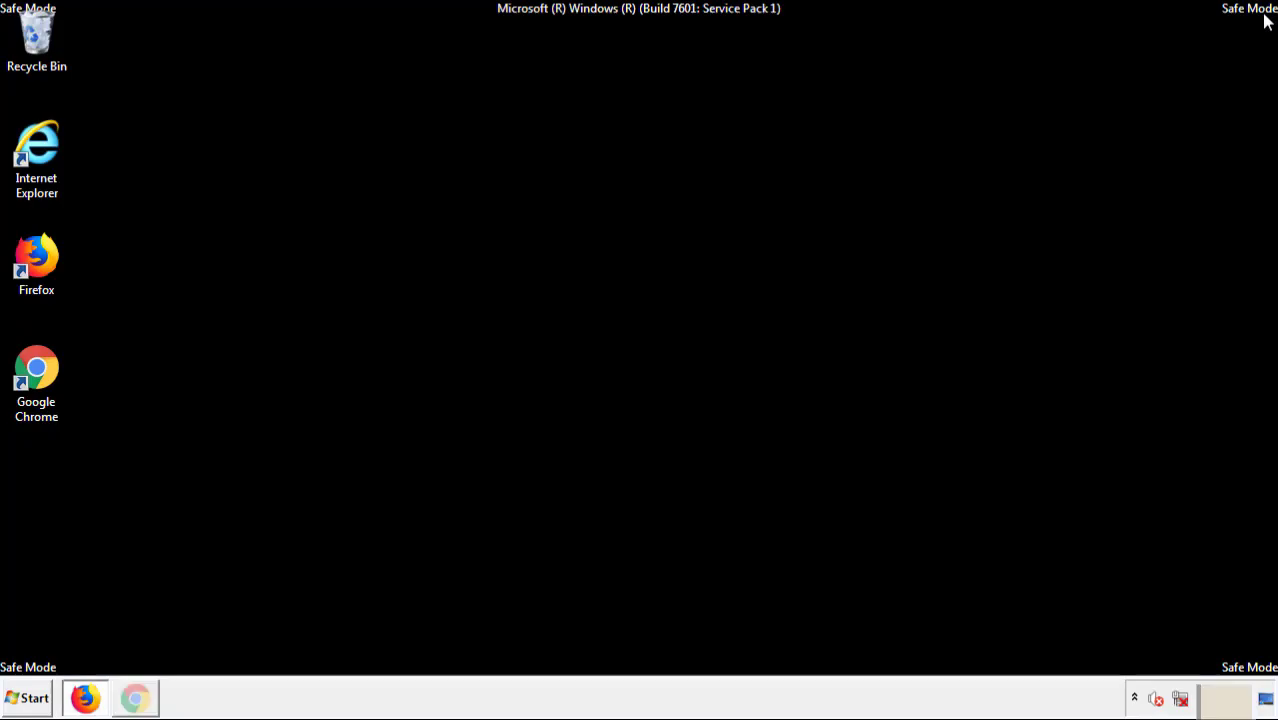
Step: Restart the computer from the Start menu's shutdown options
left_click(30, 699)
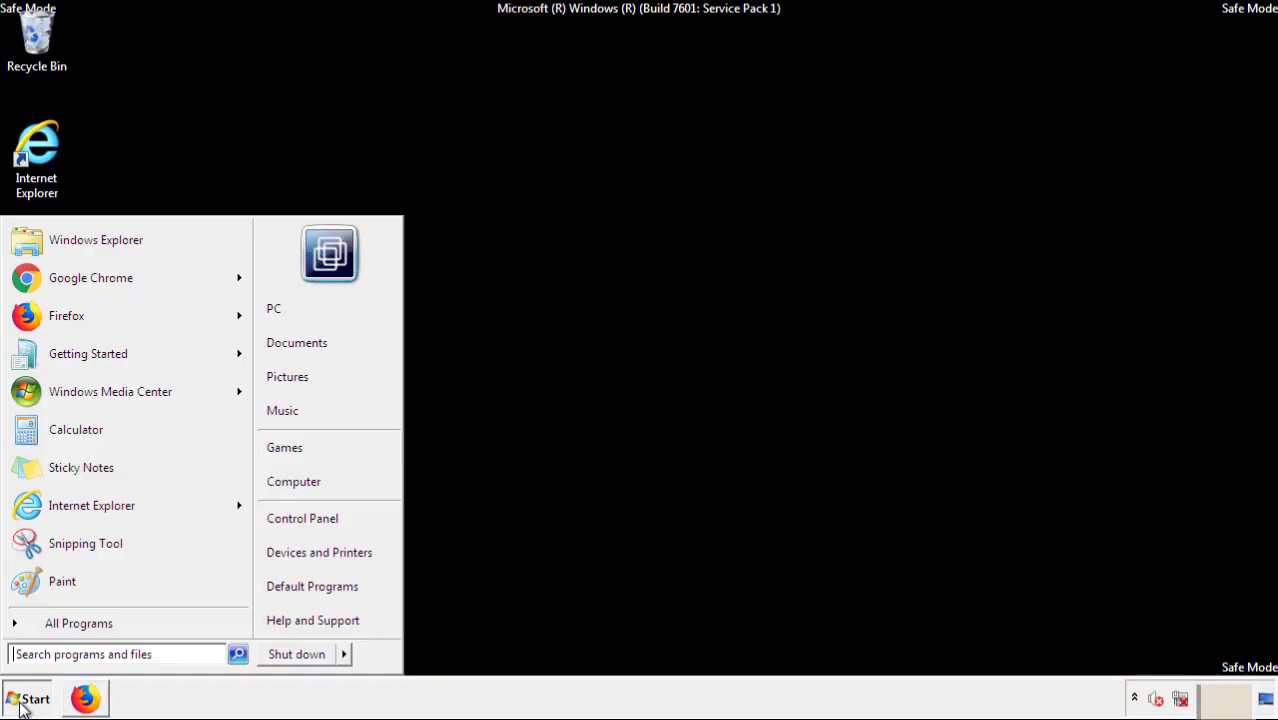
left_click(345, 655)
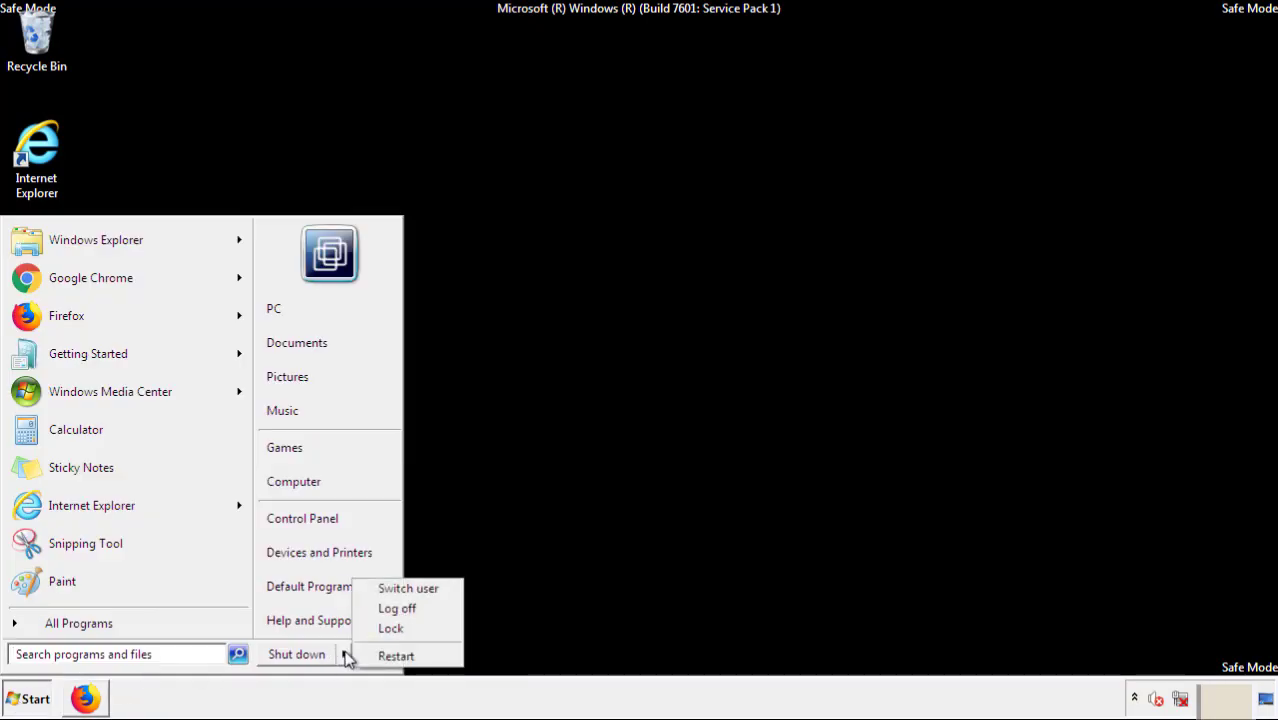
left_click(397, 656)
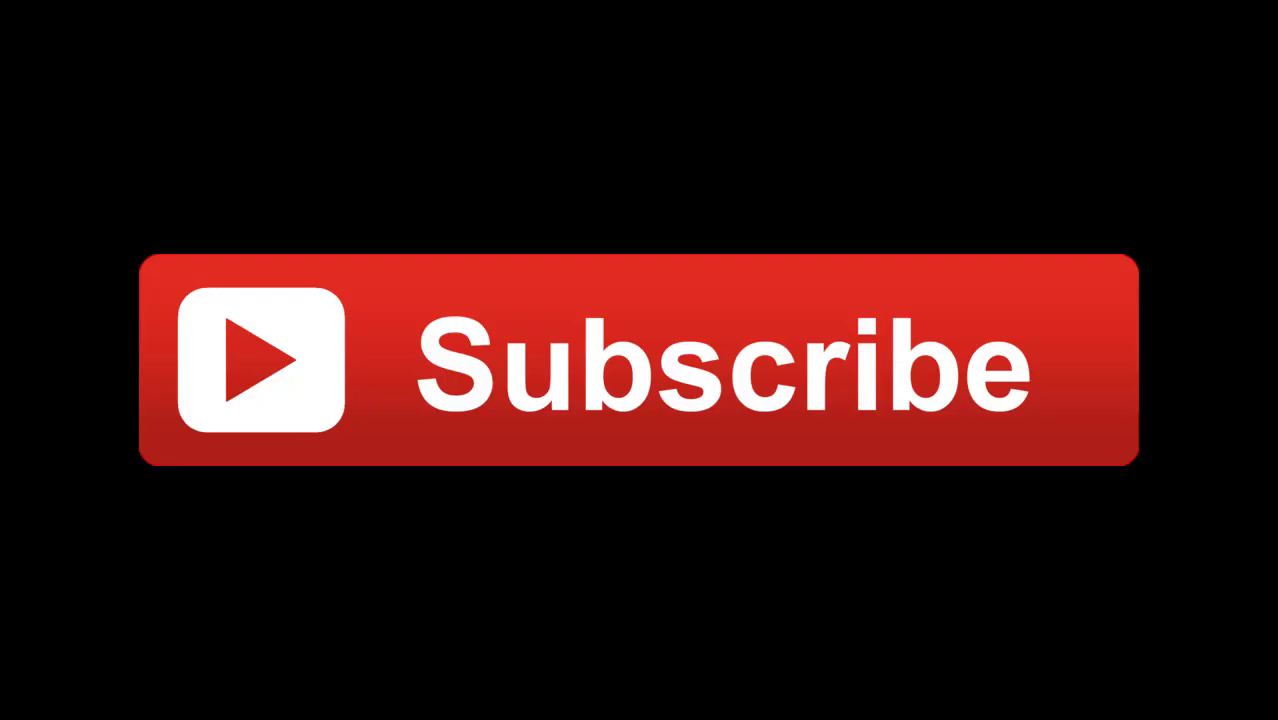